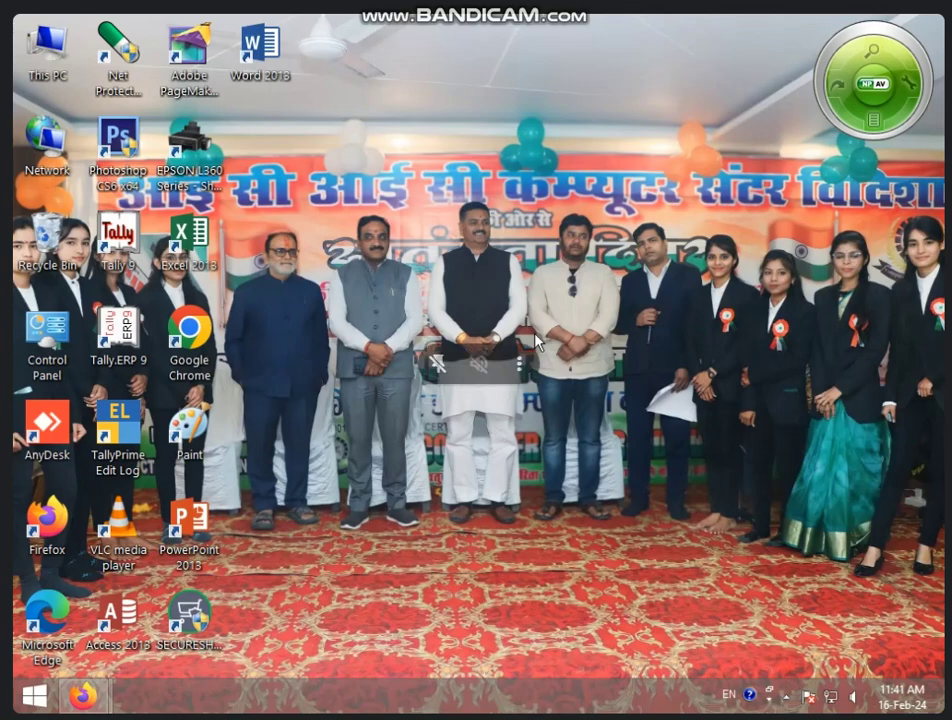
- Search the Start screen for 'EXC' and run Excel 2013 as administrator
click(45, 703)
text(EXC)
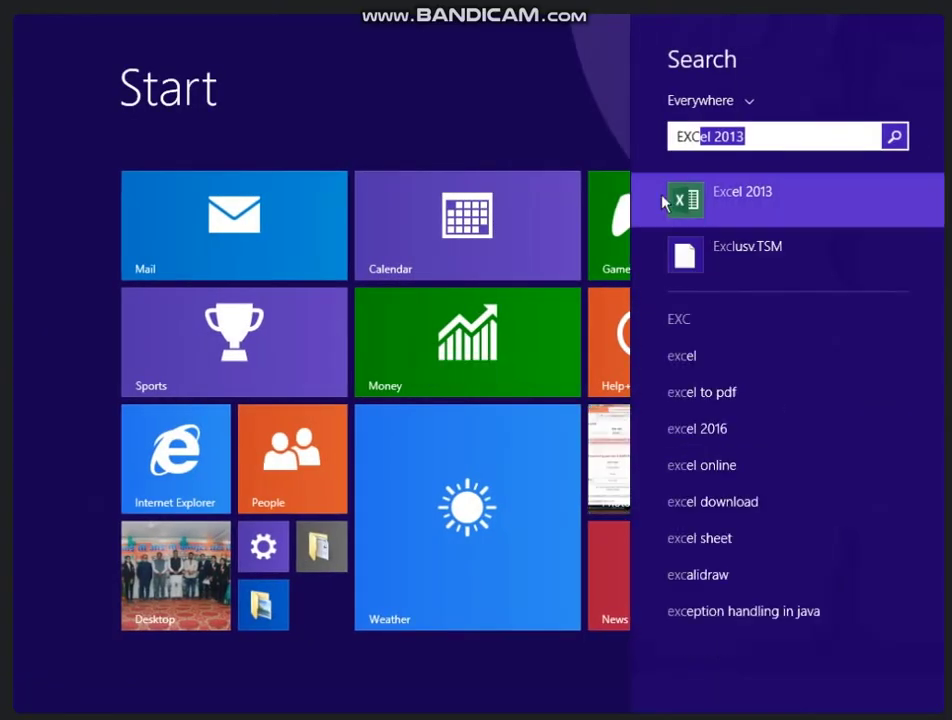
right_click(676, 198)
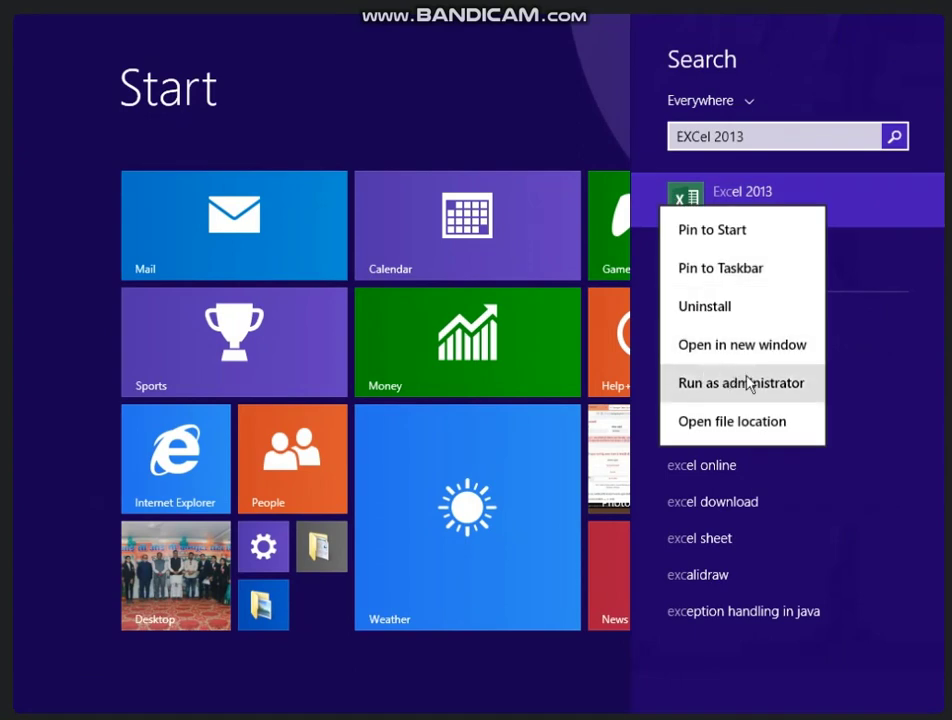
click(748, 384)
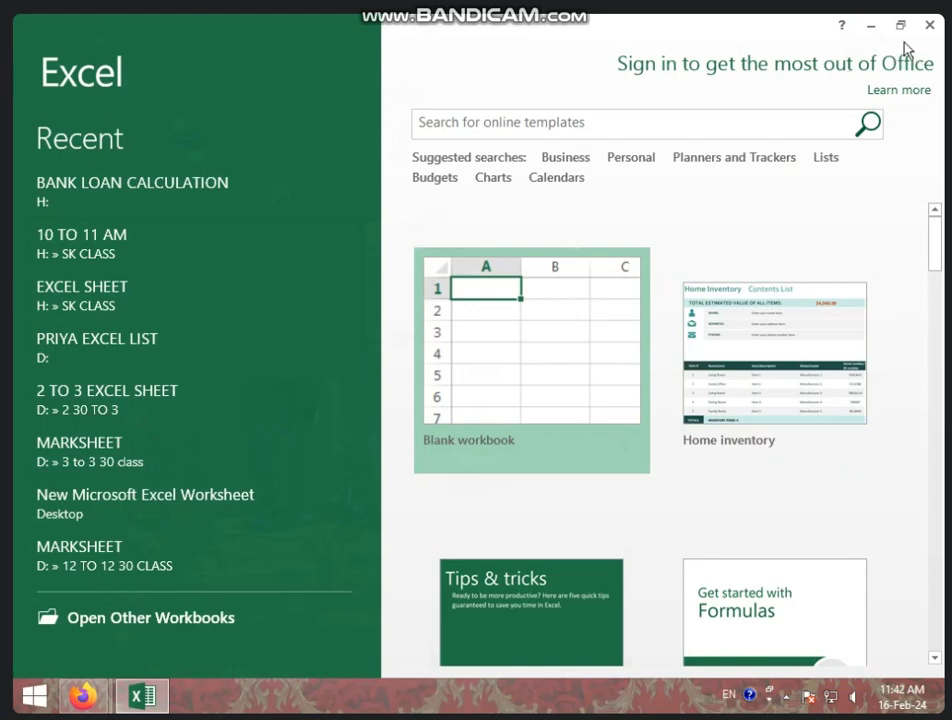
- Open a blank workbook, then refresh the desktop twice
key(Return)
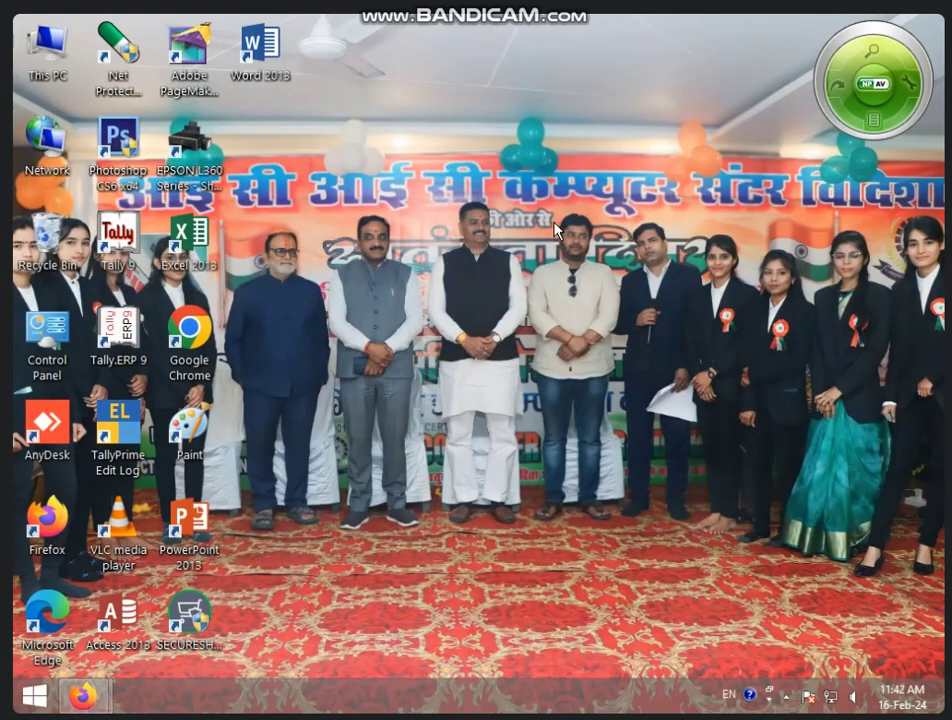
right_click(533, 228)
click(580, 277)
right_click(533, 228)
click(548, 281)
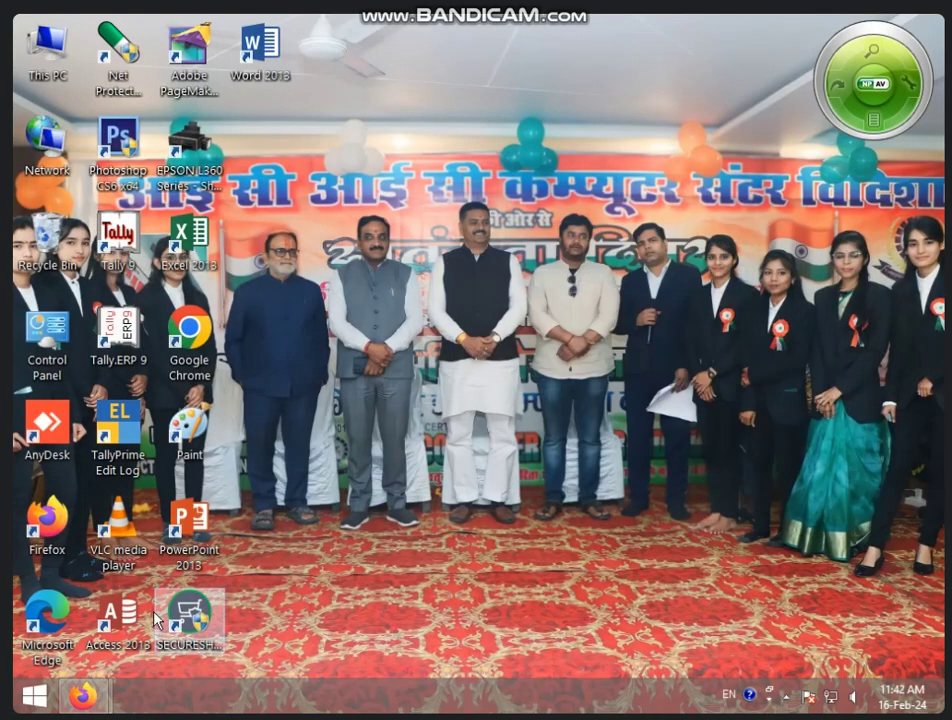
- Search Start for 'EXCE', view the Excel 2013 result's options, then return to the desktop
key(super)
text(EX)
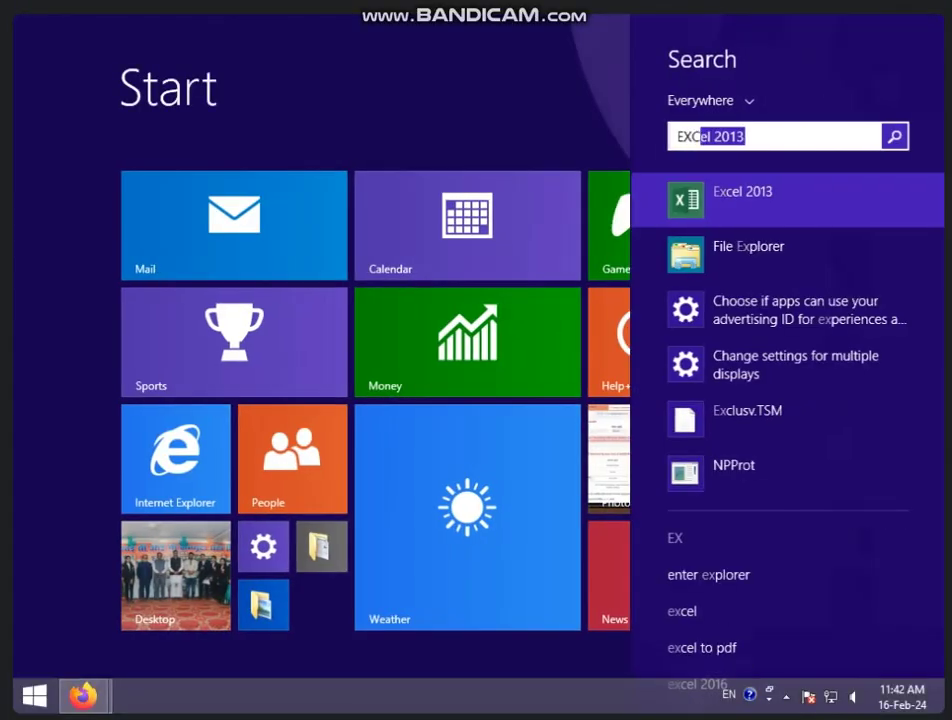
text(CE)
right_click(739, 203)
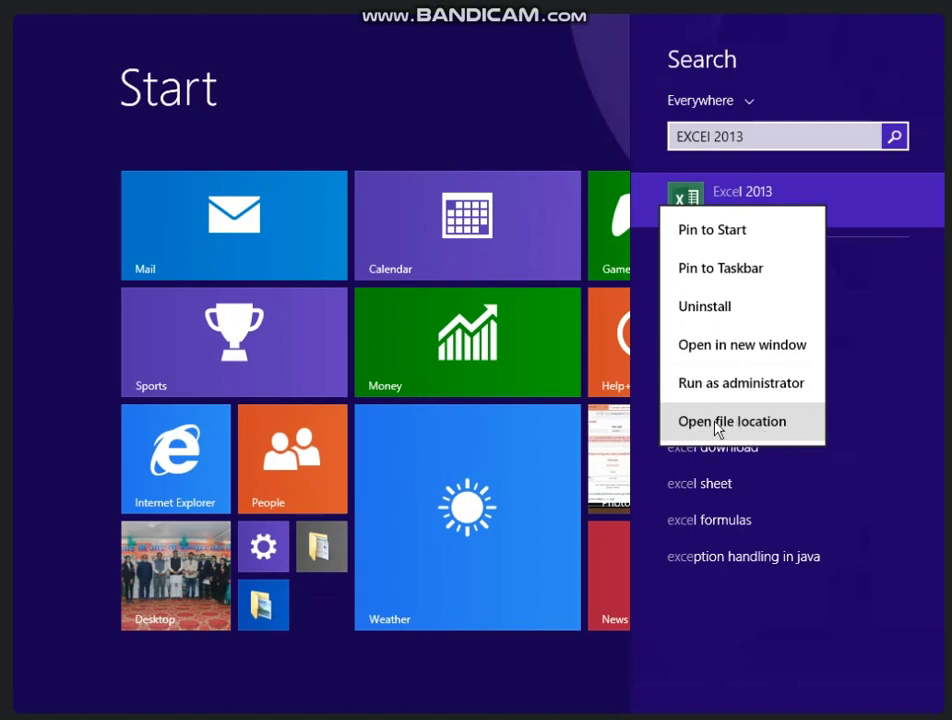
click(28, 694)
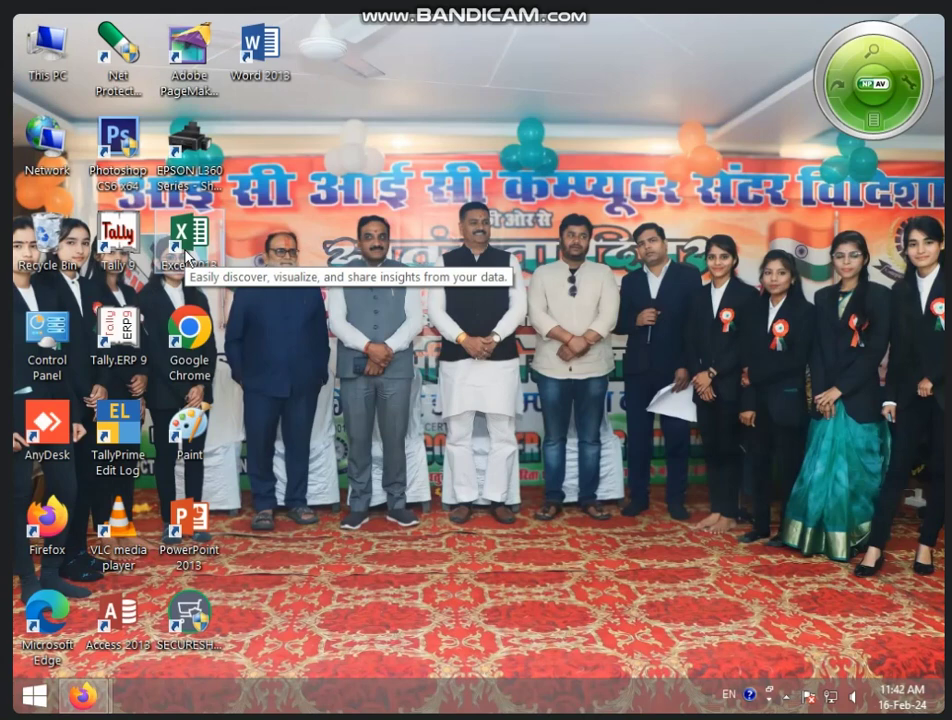
- Delete the Excel 2013 desktop shortcut and refresh the desktop
click(185, 250)
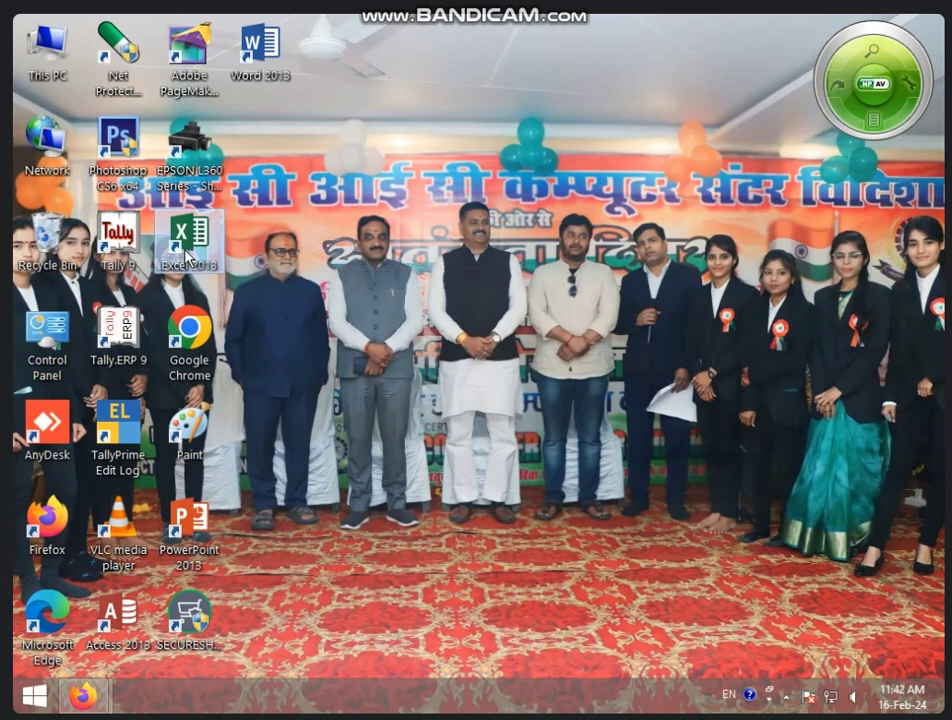
key(Delete)
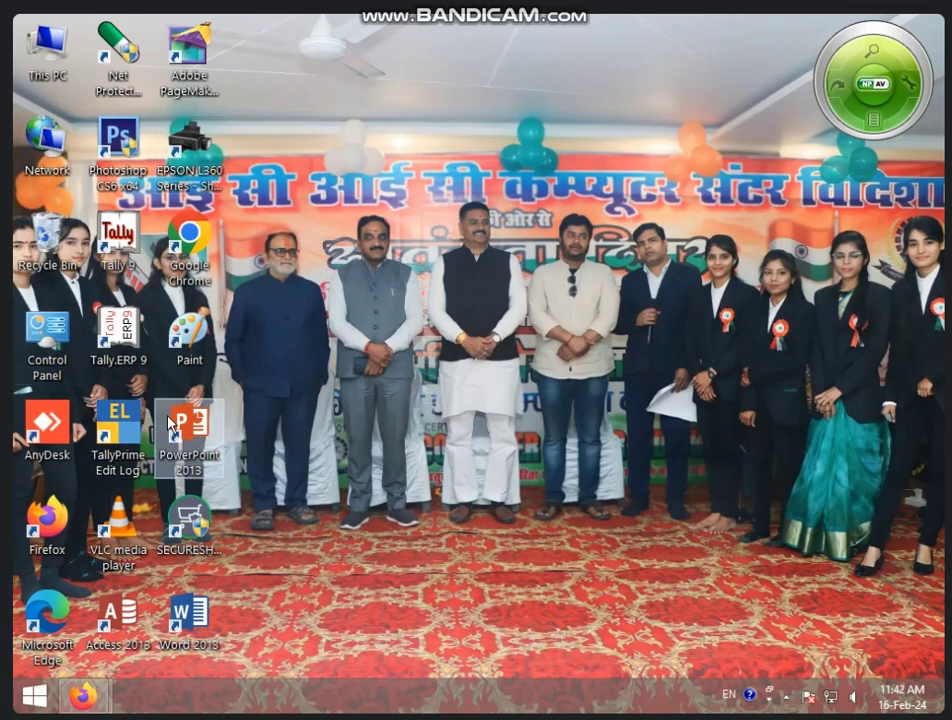
right_click(518, 273)
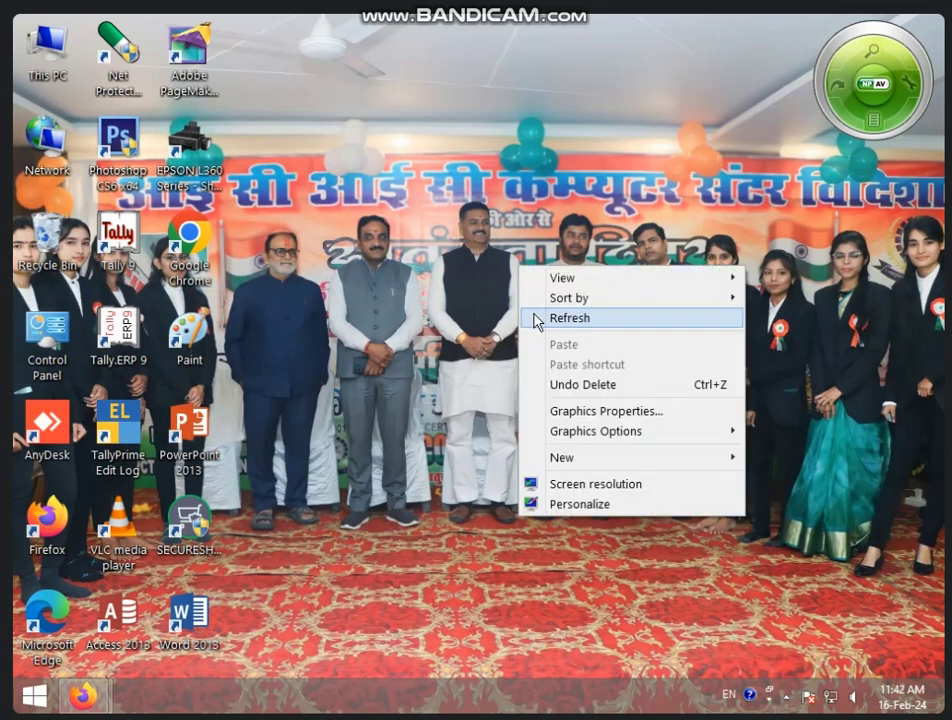
click(473, 278)
right_click(473, 274)
click(75, 609)
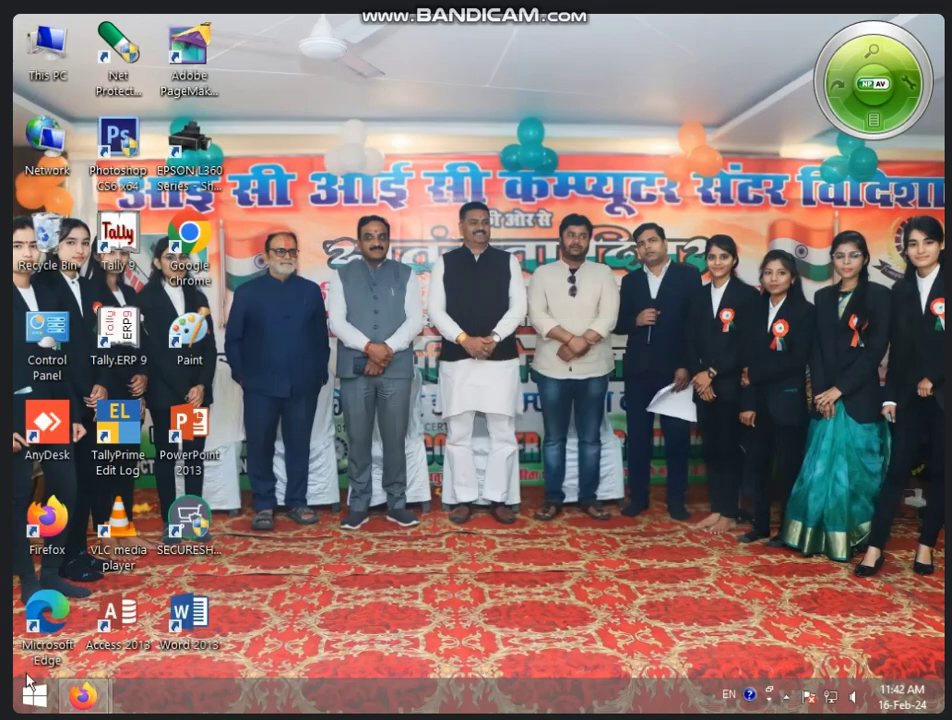
- Search Start for 'EXC' and open the Excel 2013 result's file location
click(34, 695)
click(884, 88)
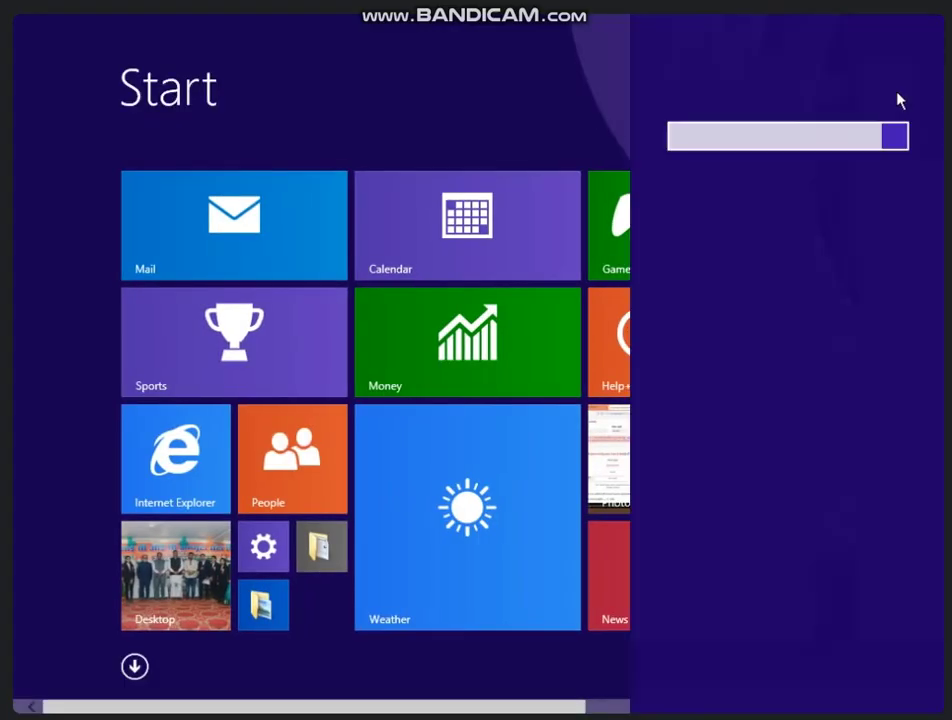
text(EXCel 2013)
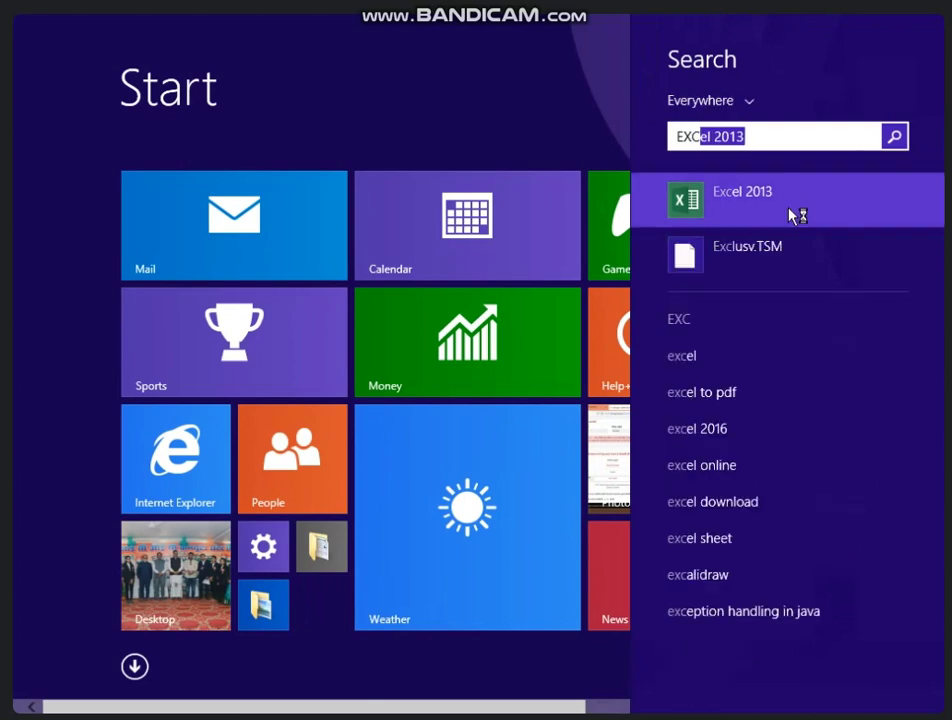
right_click(741, 196)
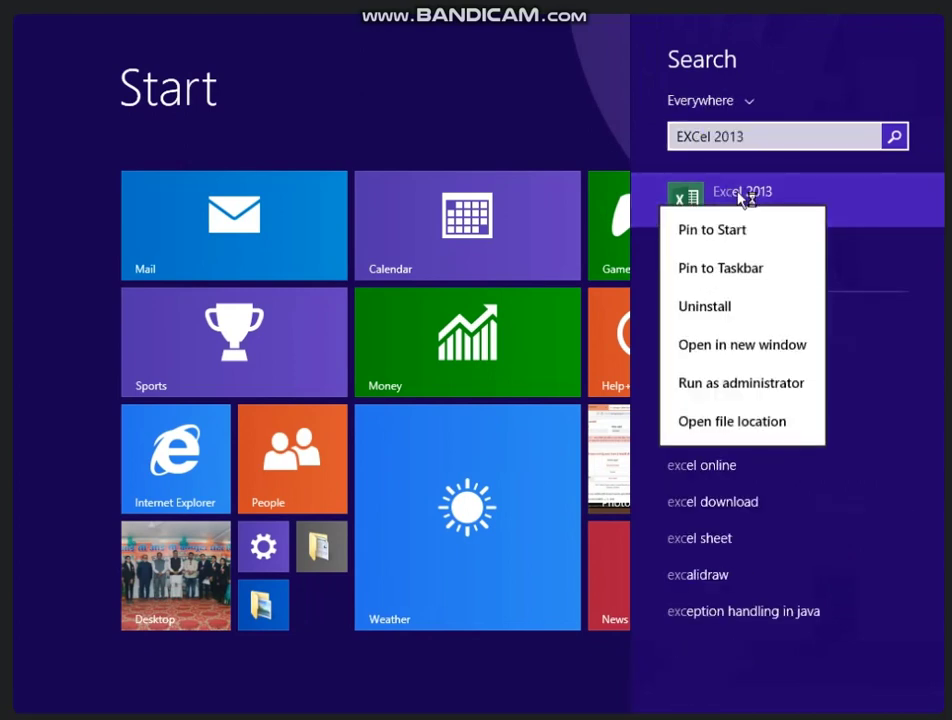
click(724, 424)
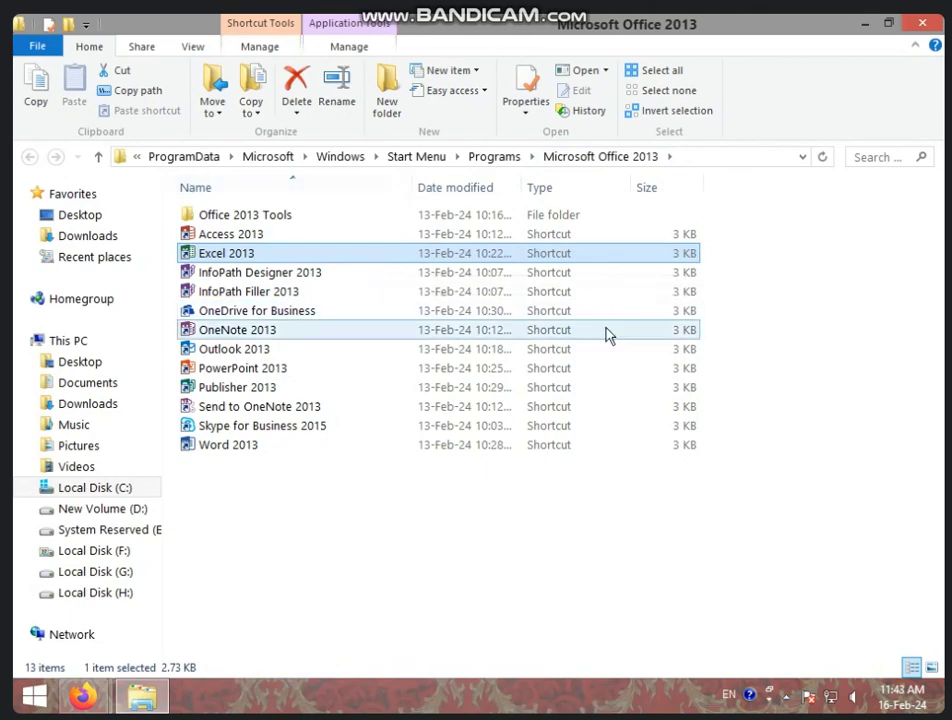
- Create an Excel 2013 shortcut on the desktop, then minimize the folder window
right_click(328, 257)
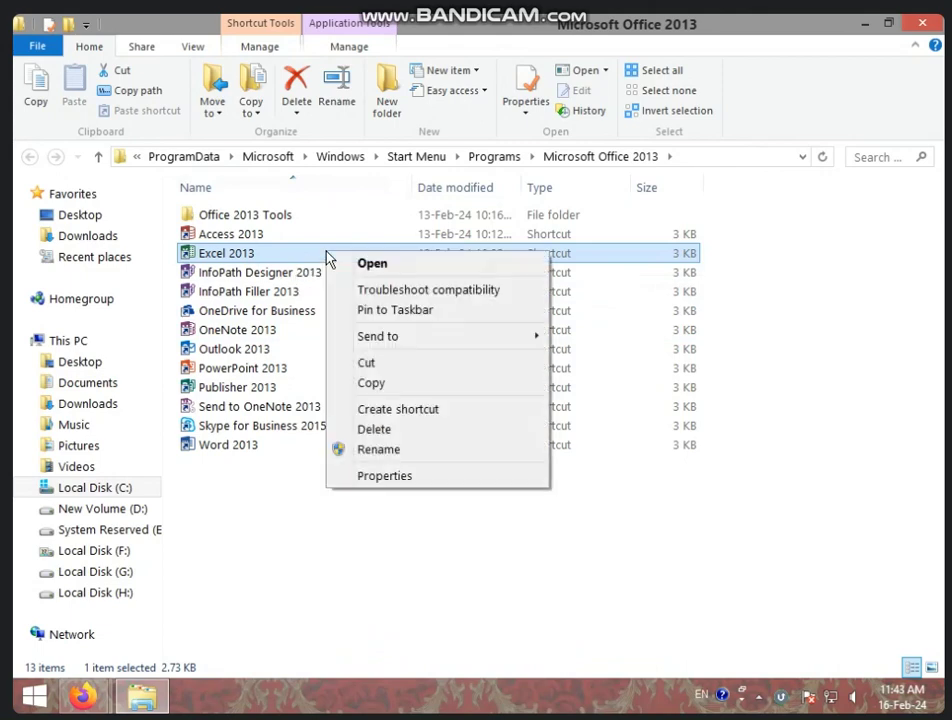
click(381, 410)
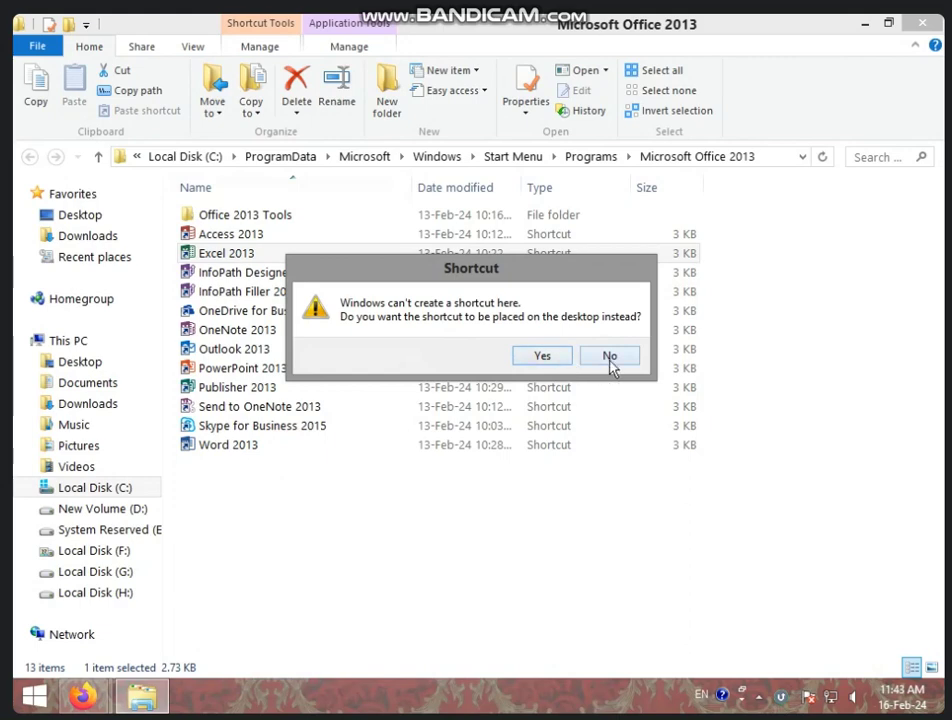
click(546, 360)
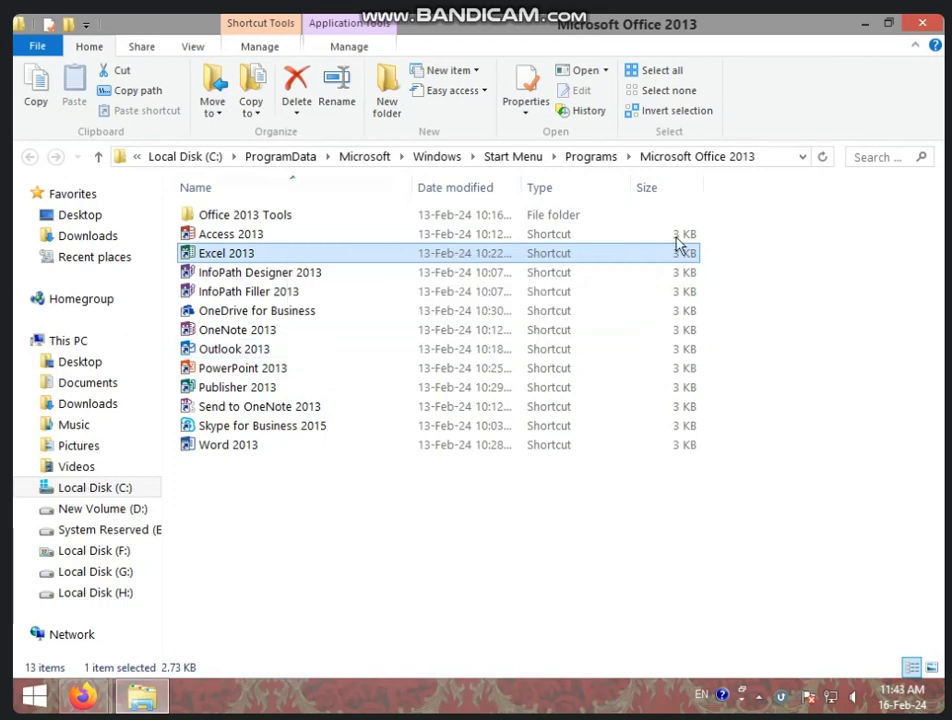
click(865, 29)
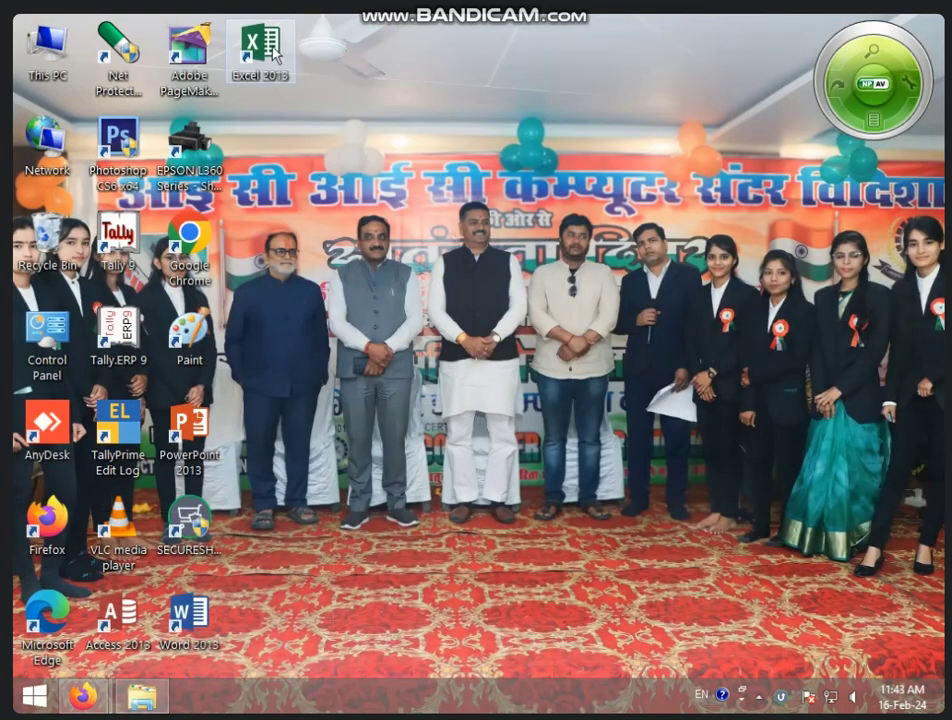
- Refresh the desktop twice
right_click(433, 211)
click(448, 264)
right_click(427, 245)
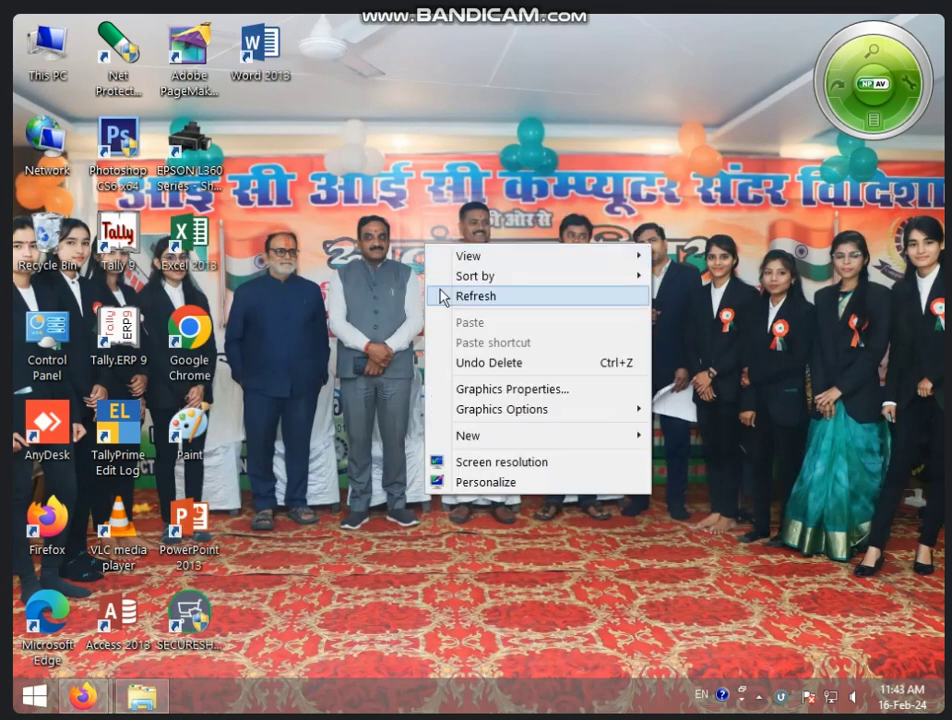
click(444, 298)
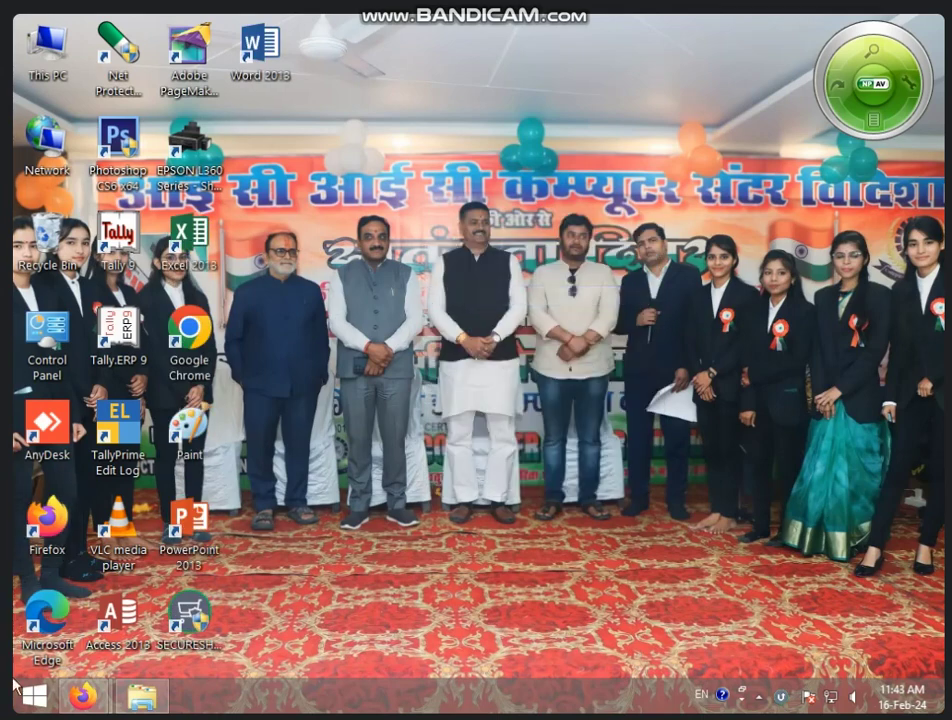
- Search Start for 'EXCE', open Excel 2013's file location, and maximize the folder window
key(super)
click(884, 89)
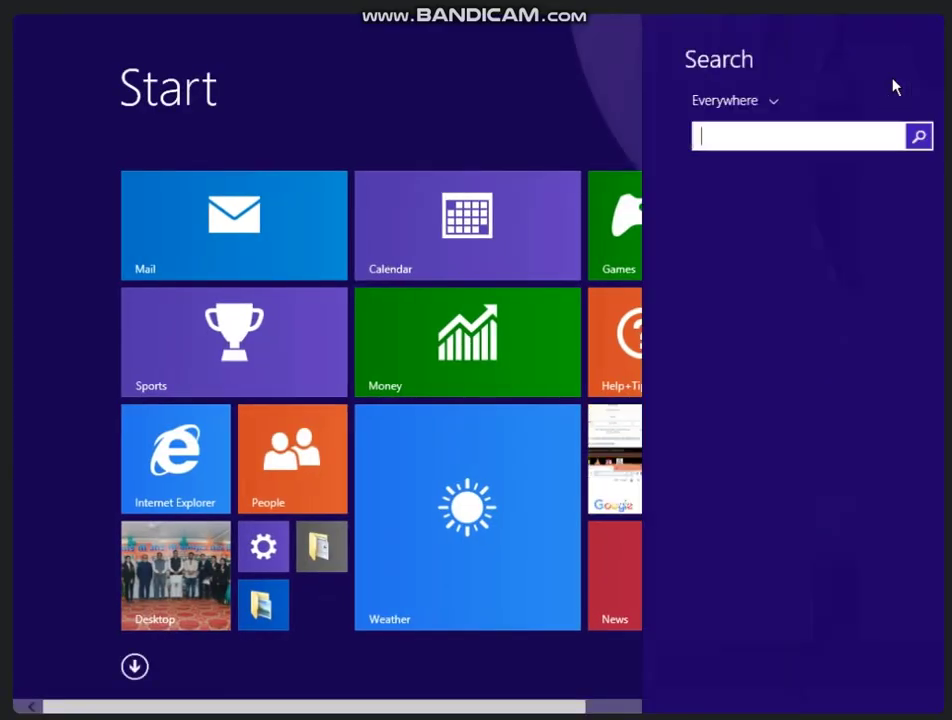
text(EXC)
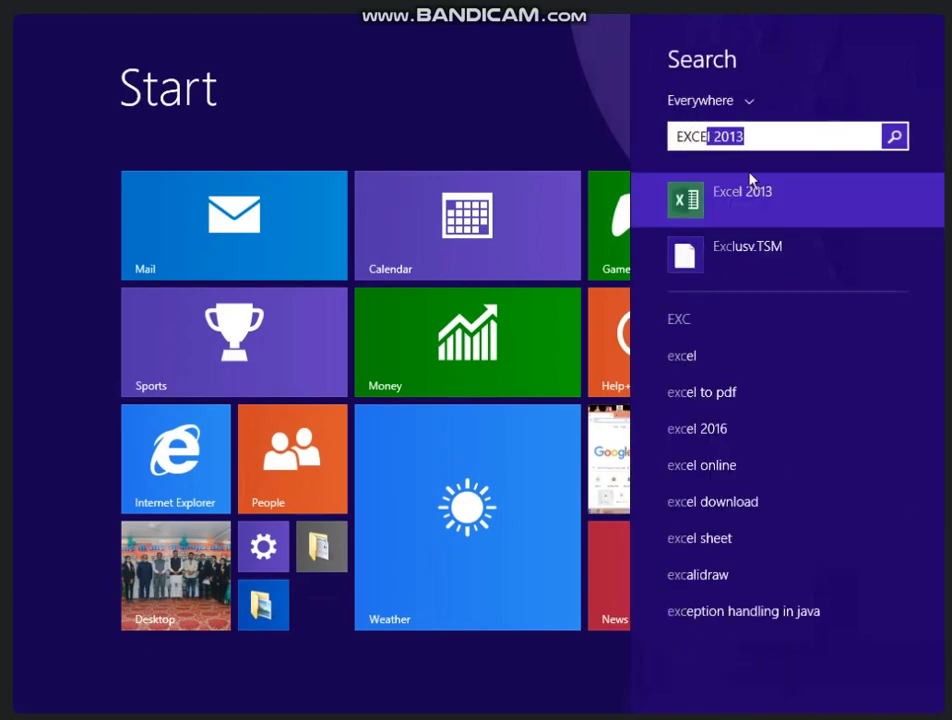
text(E)
right_click(726, 195)
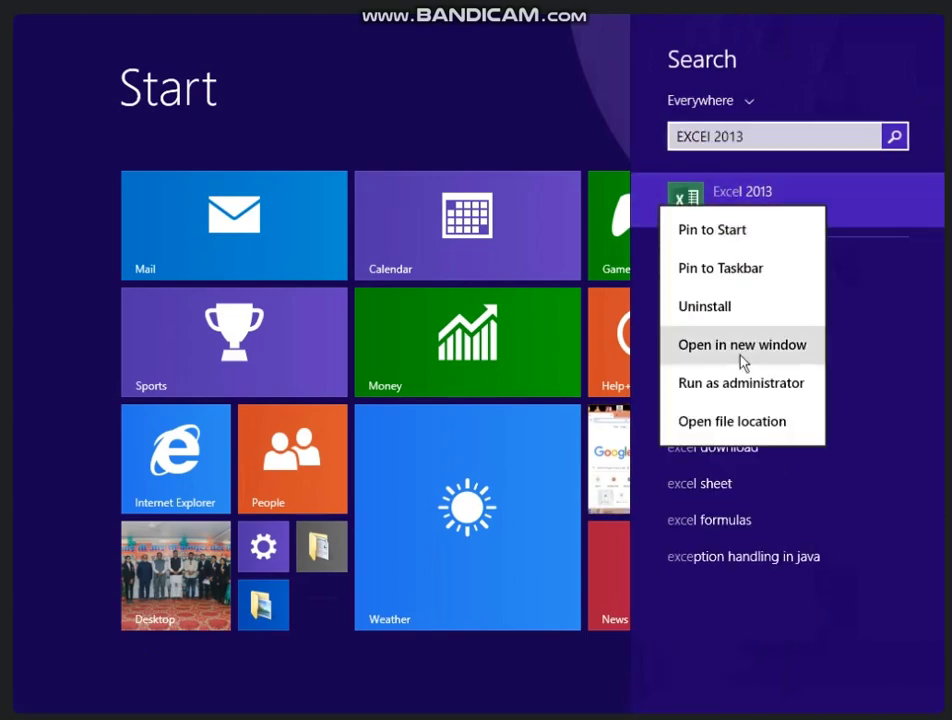
click(746, 418)
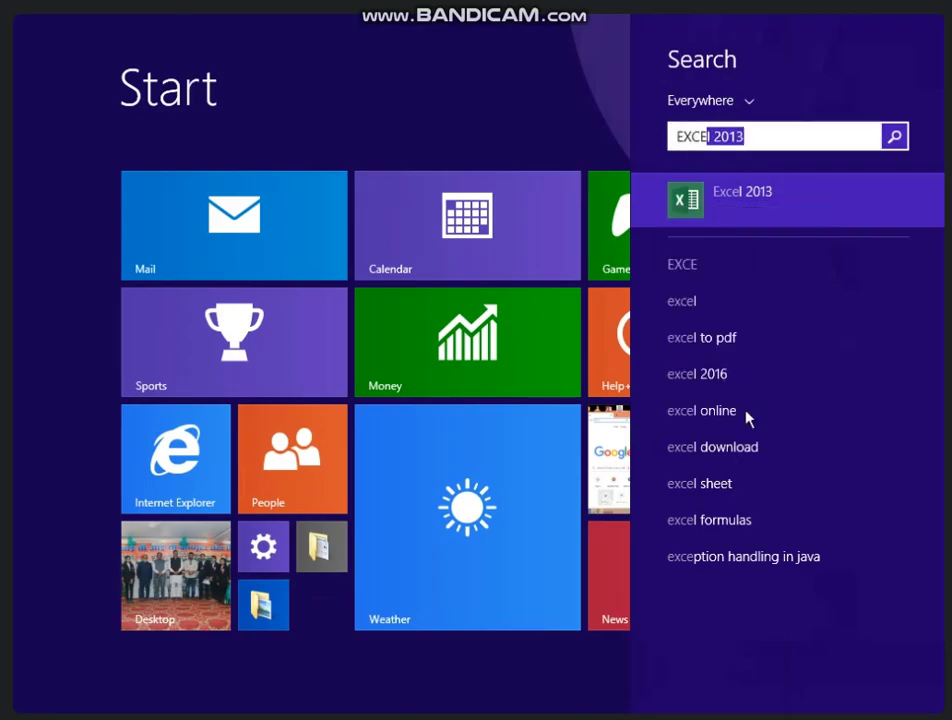
click(514, 30)
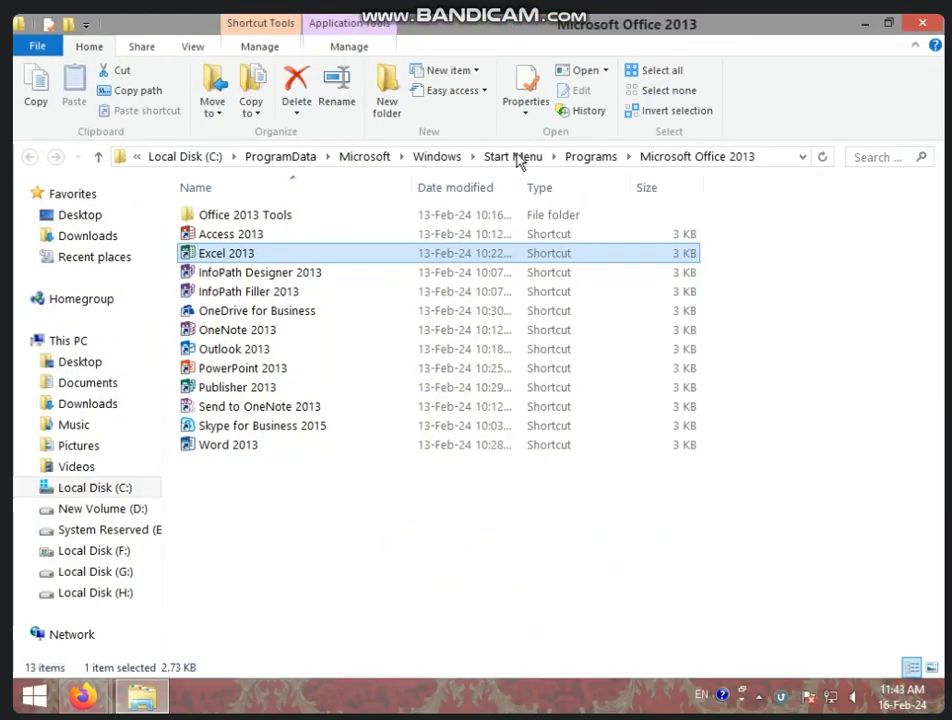
- Create another Excel 2013 shortcut and accept placing it on the desktop
right_click(416, 258)
click(476, 412)
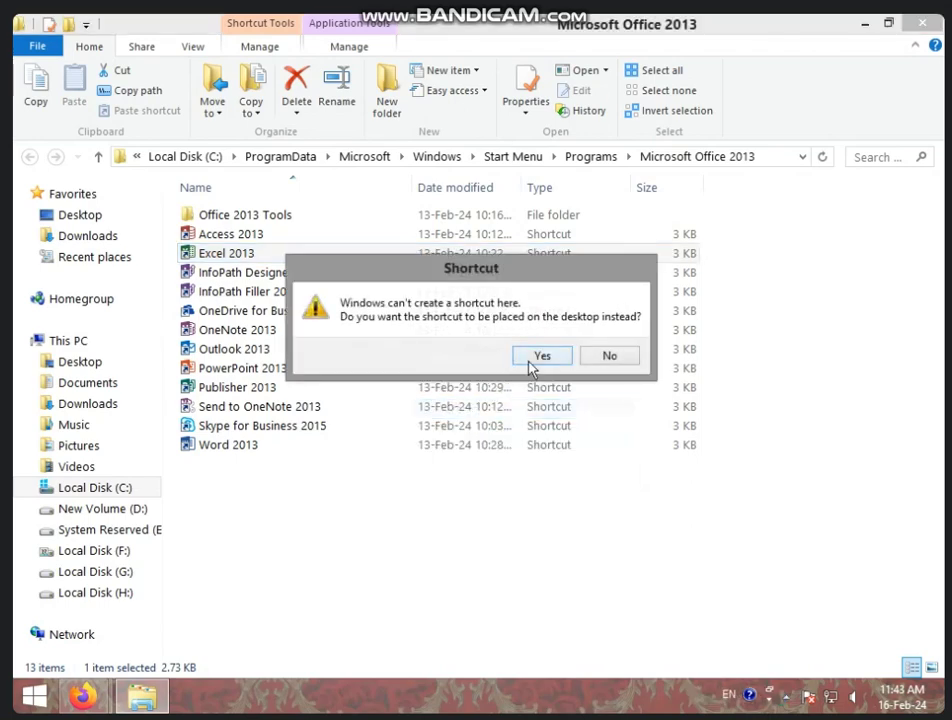
click(530, 362)
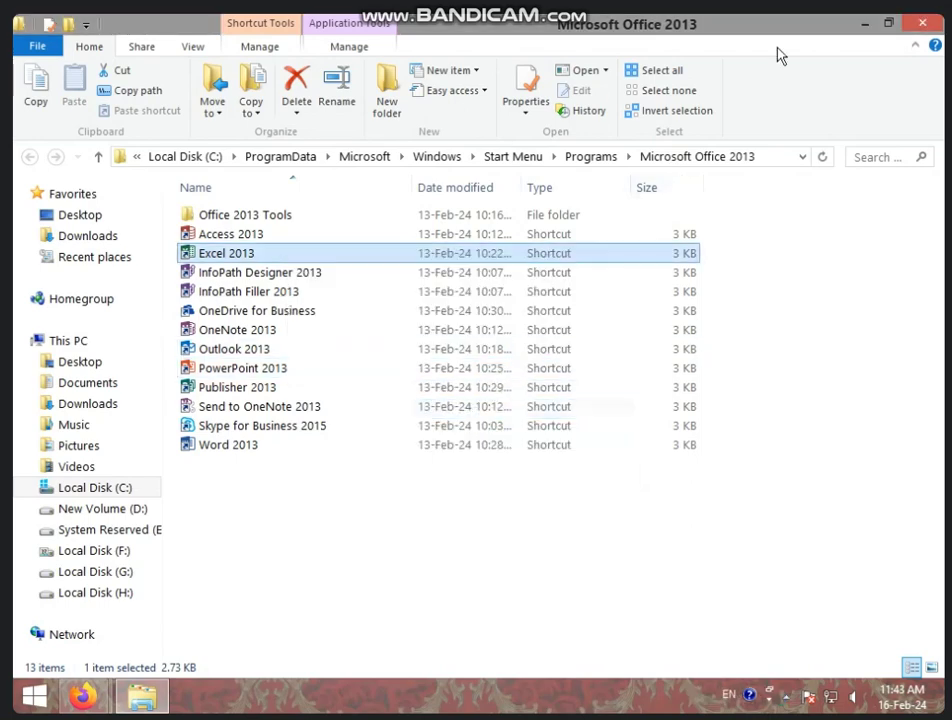
- Close the Office folder, delete the Excel 2013 (2) shortcut, and refresh the desktop repeatedly
click(922, 22)
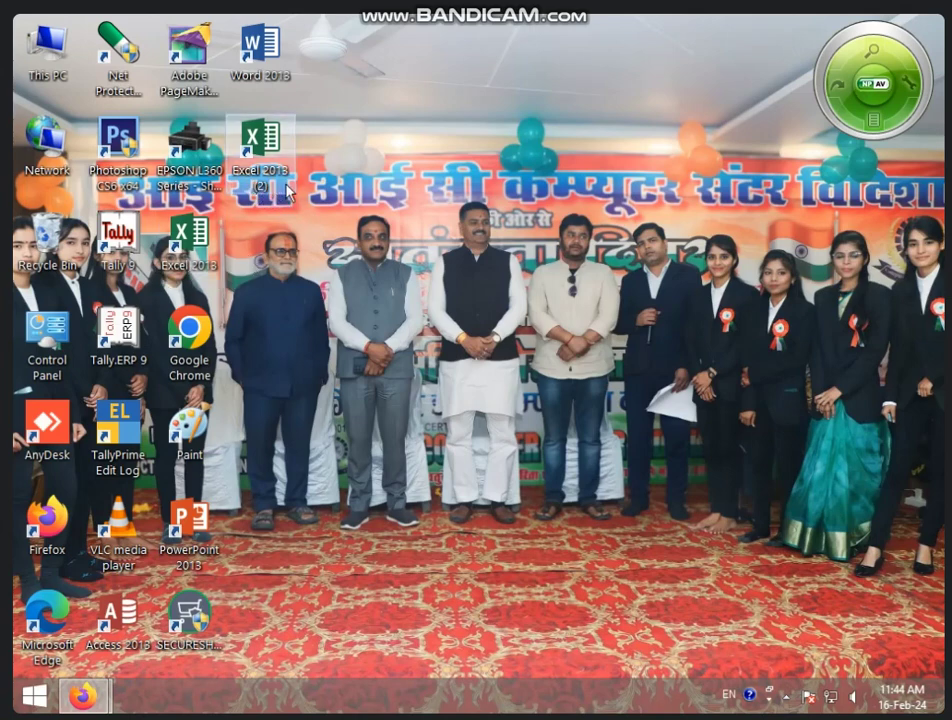
mouse_move(260, 150)
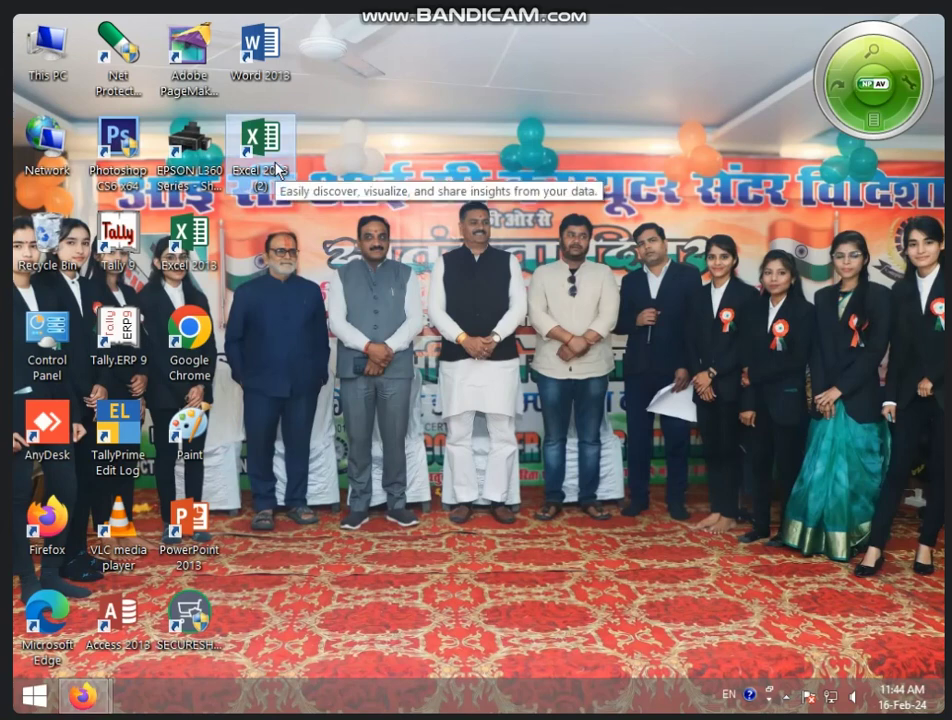
key(Delete)
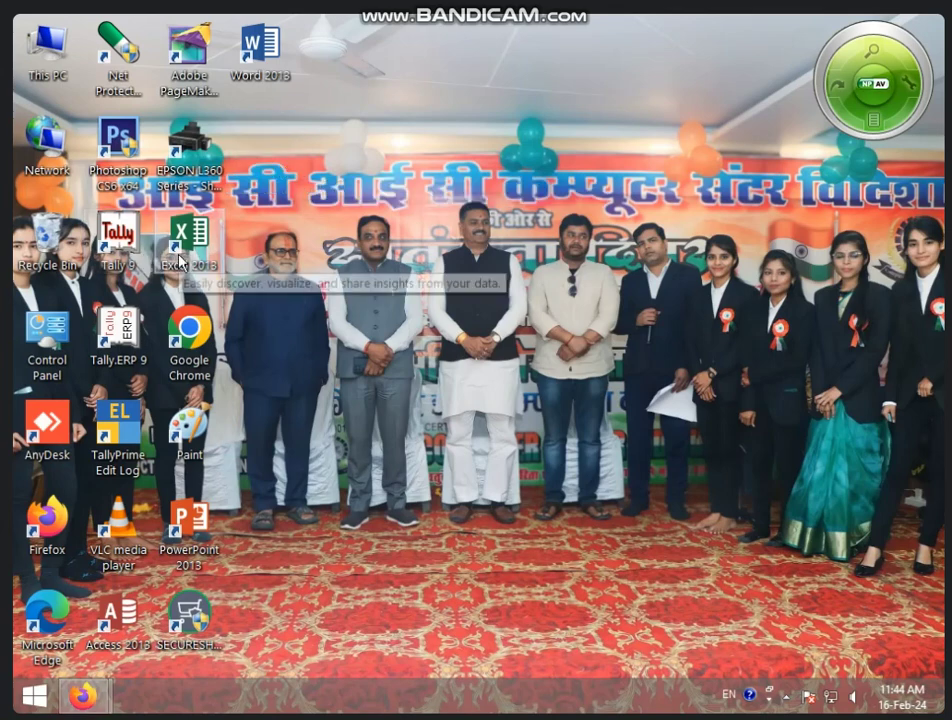
right_click(424, 250)
click(440, 300)
right_click(425, 238)
click(432, 292)
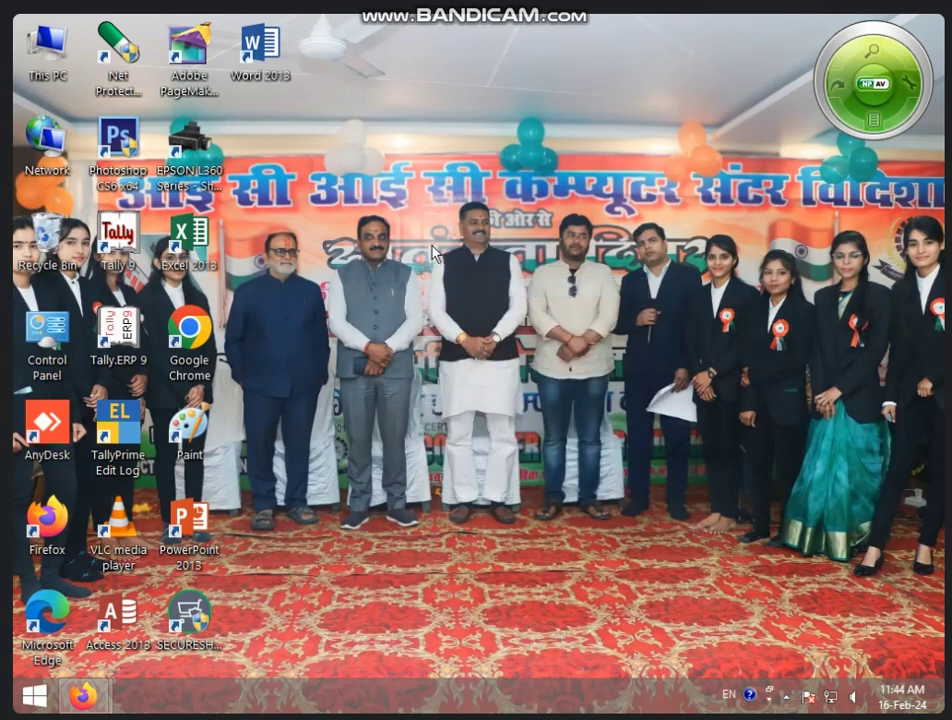
right_click(432, 246)
click(440, 300)
right_click(431, 220)
click(444, 274)
- Launch Excel by entering EXCEL in the Run dialog (Win+R)
key(super+r)
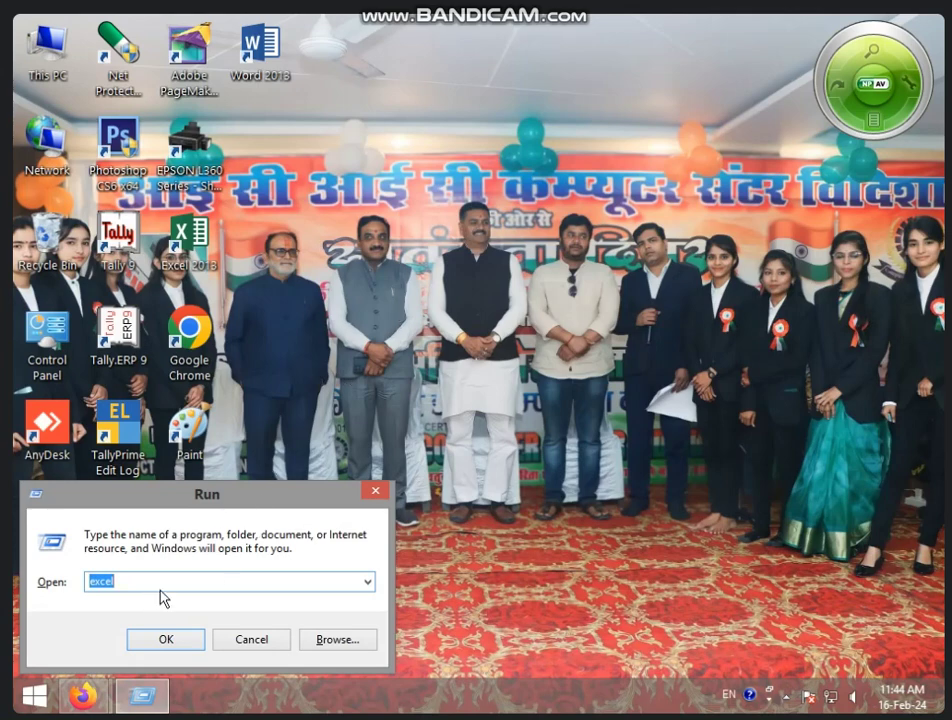
text(E)
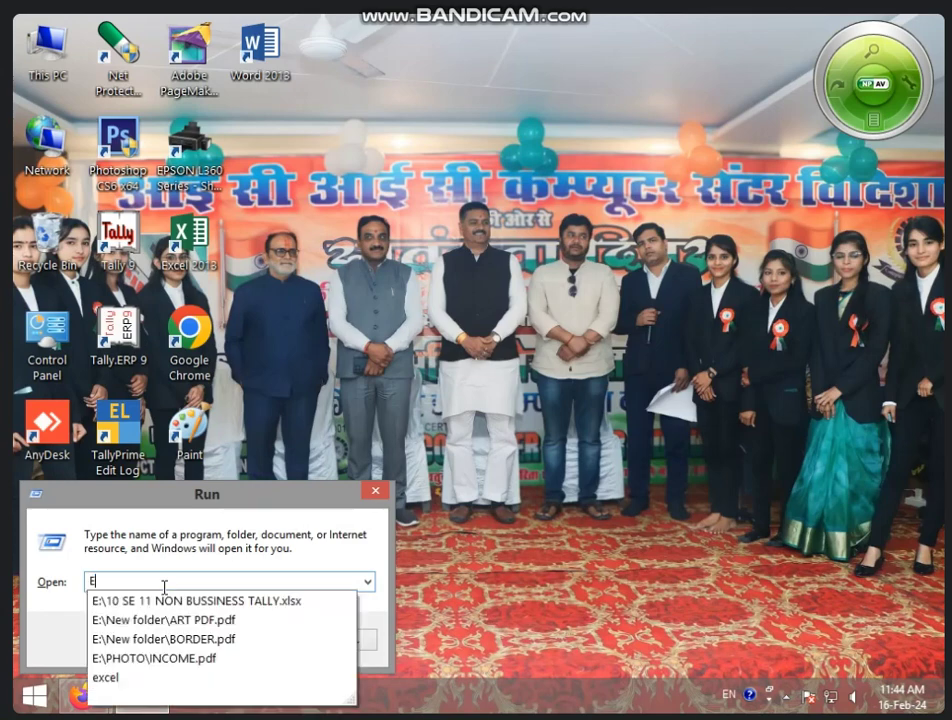
text(XCEL)
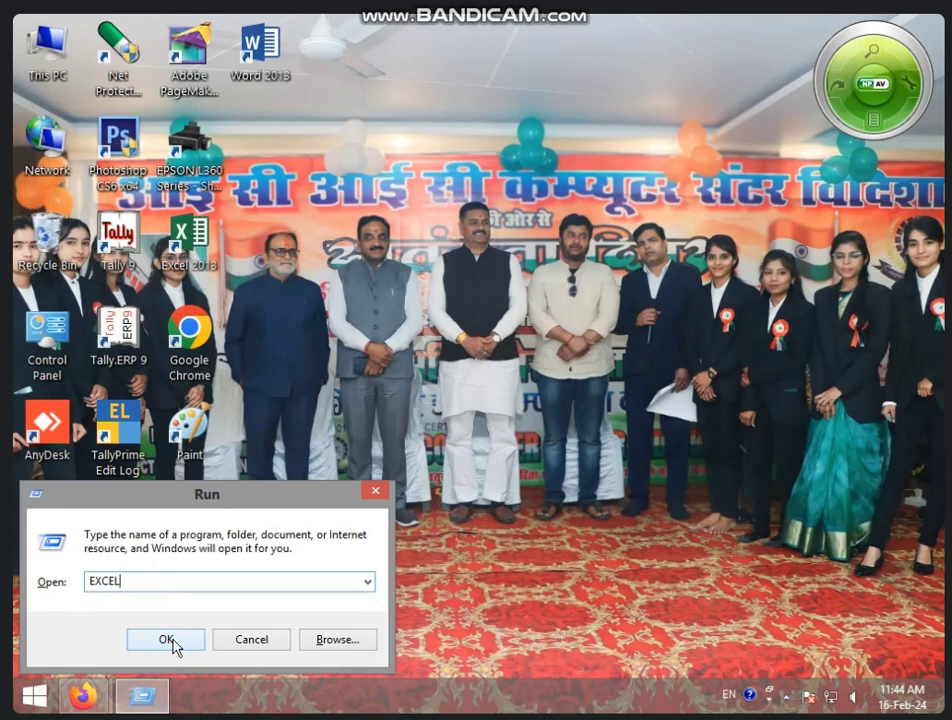
click(174, 645)
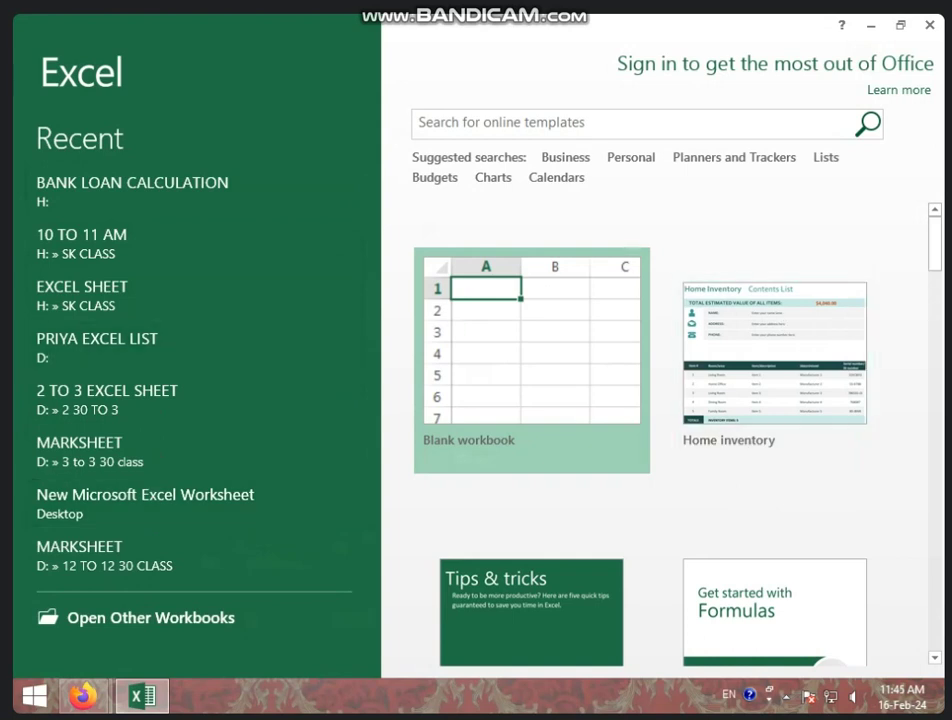
- Scroll down through Excel's template gallery and back up to Blank workbook
drag(937, 257, 938, 255)
scroll(935, 250, down, 3)
scroll(772, 385, down, 3)
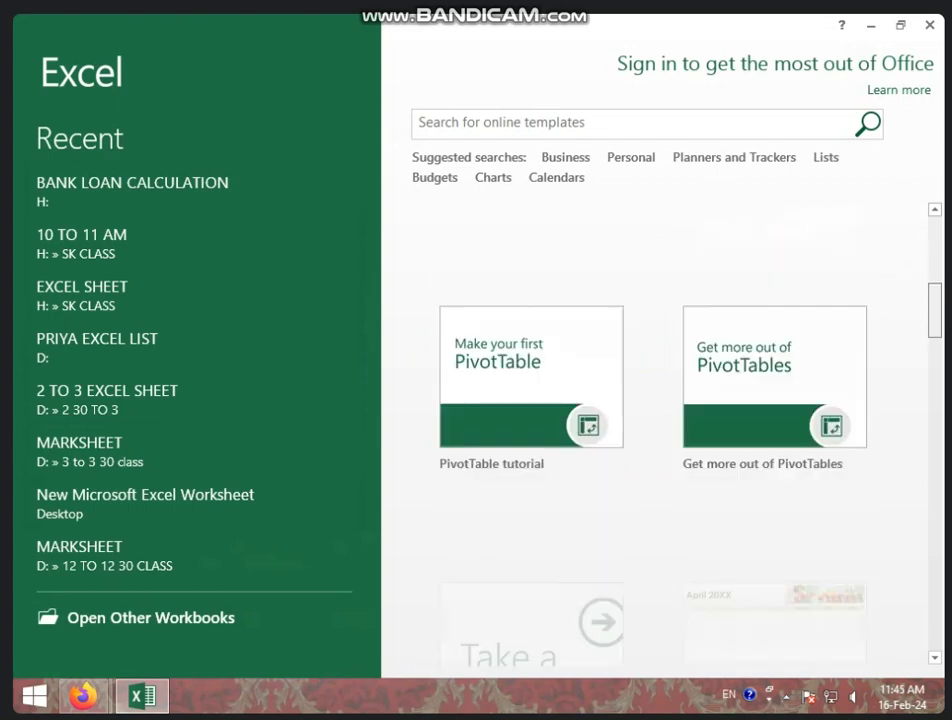
scroll(772, 385, down, 3)
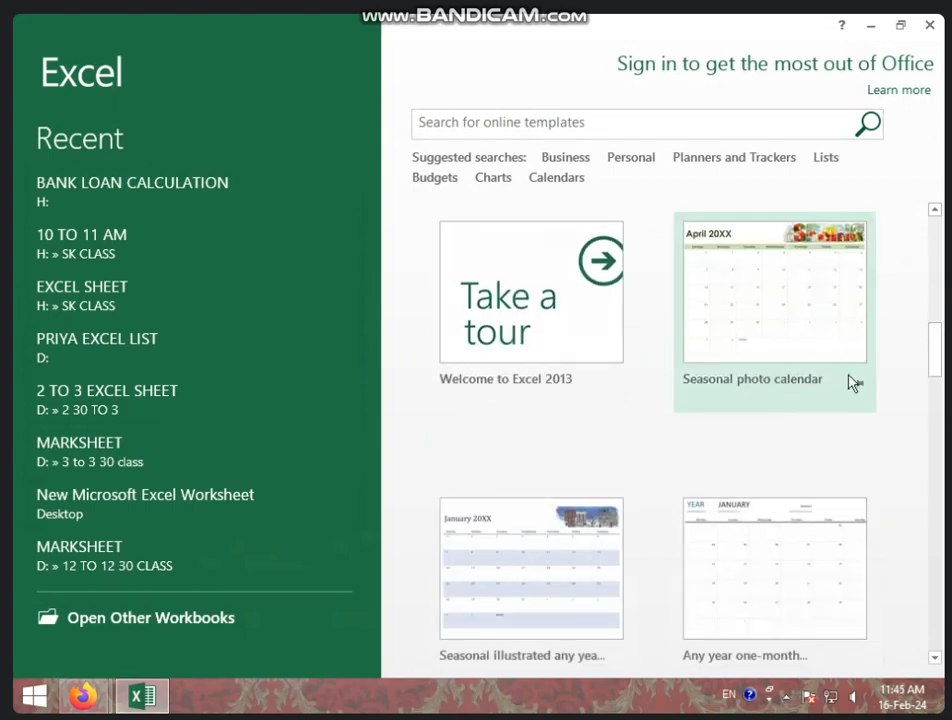
click(936, 314)
mouse_move(930, 329)
mouse_down()
mouse_move(937, 561)
mouse_move(937, 245)
mouse_up()
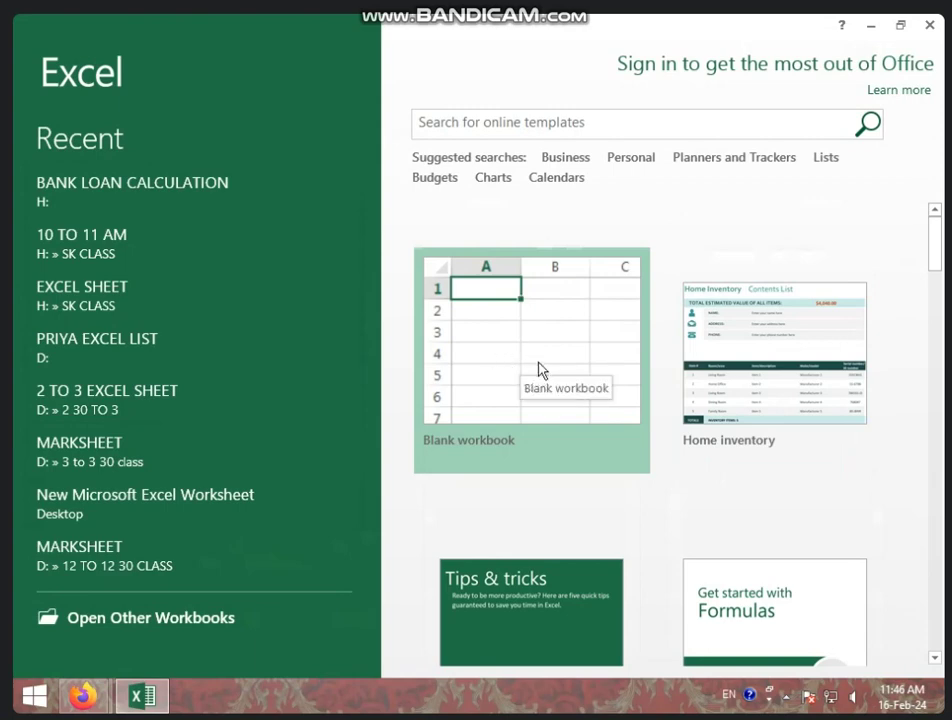
- Create a blank workbook, select H8, and cycle through INSERT, PAGE LAYOUT and HOME twice
click(503, 346)
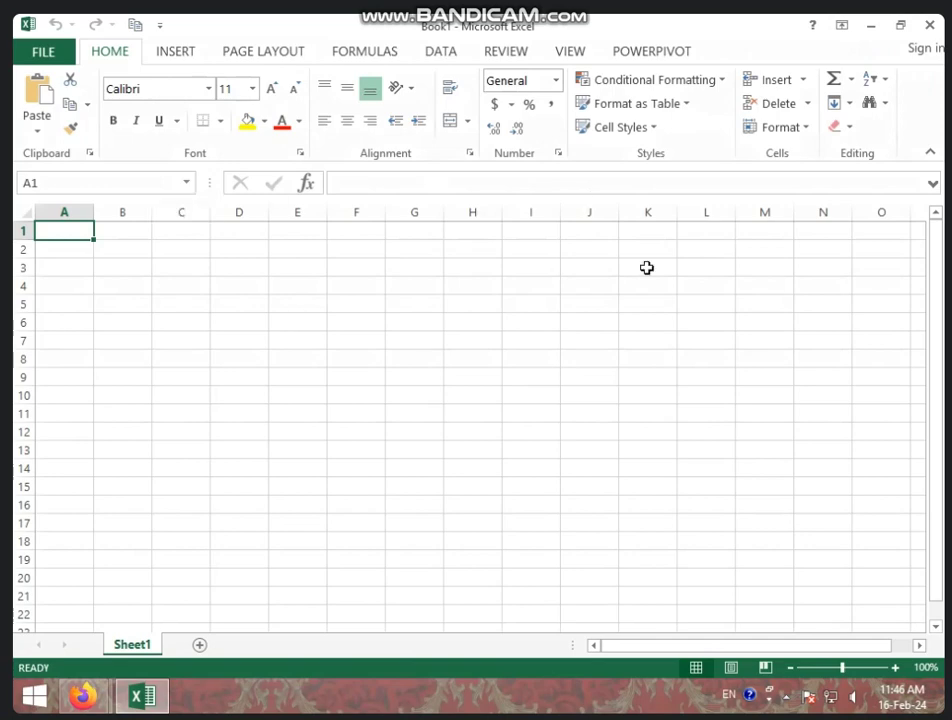
click(483, 364)
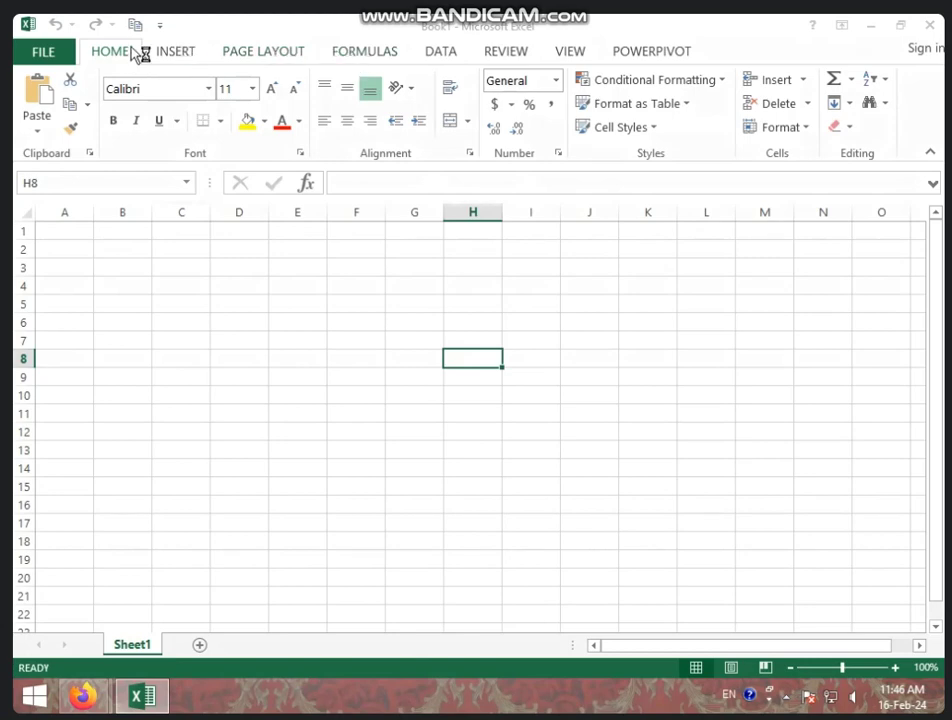
click(185, 53)
click(264, 56)
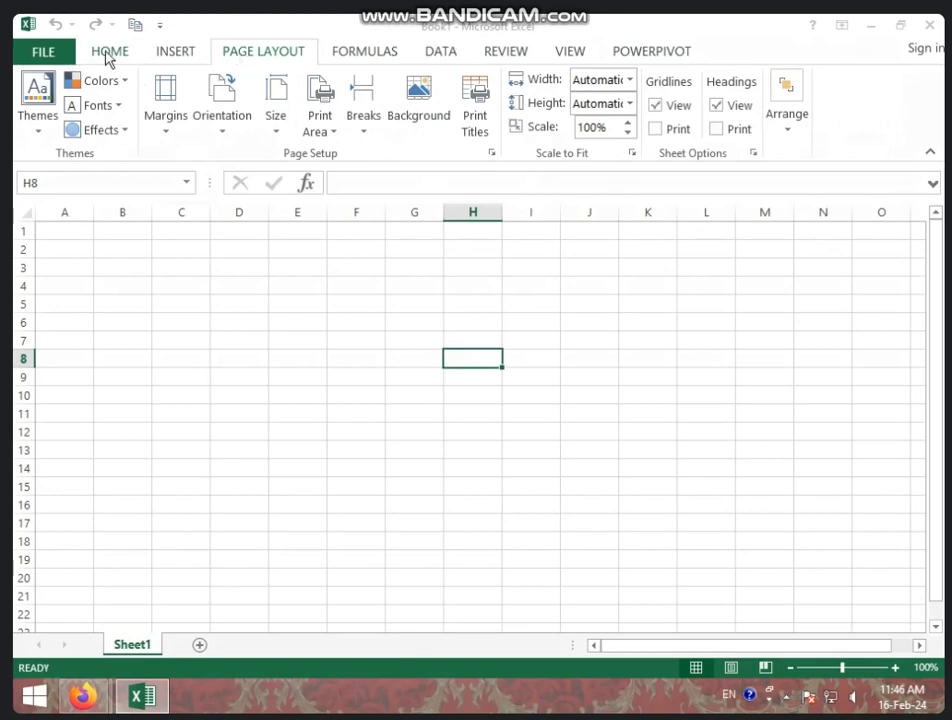
click(108, 56)
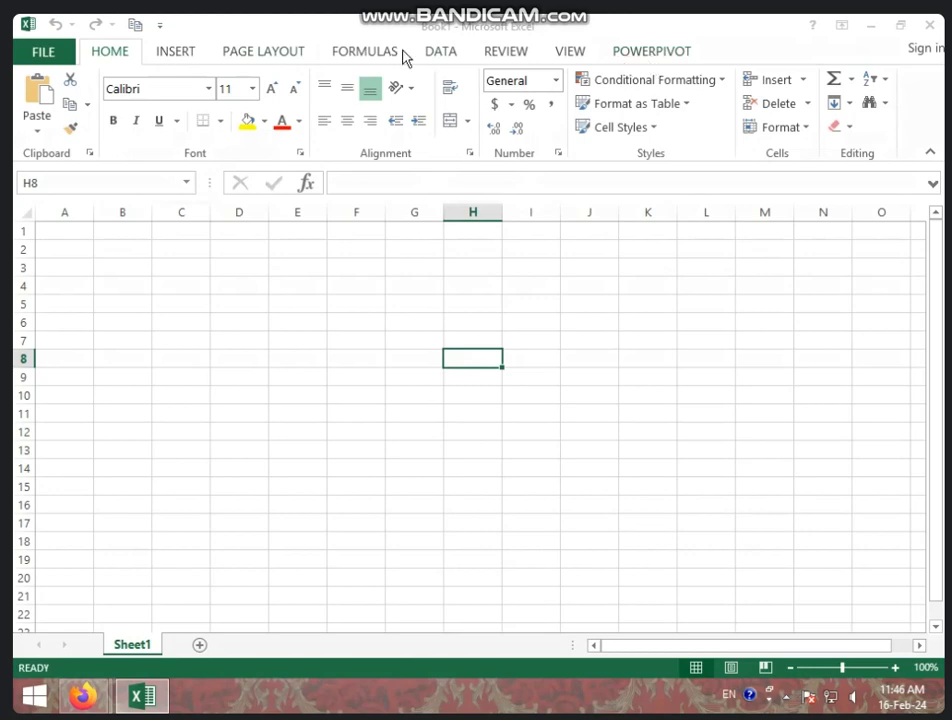
click(166, 57)
click(237, 58)
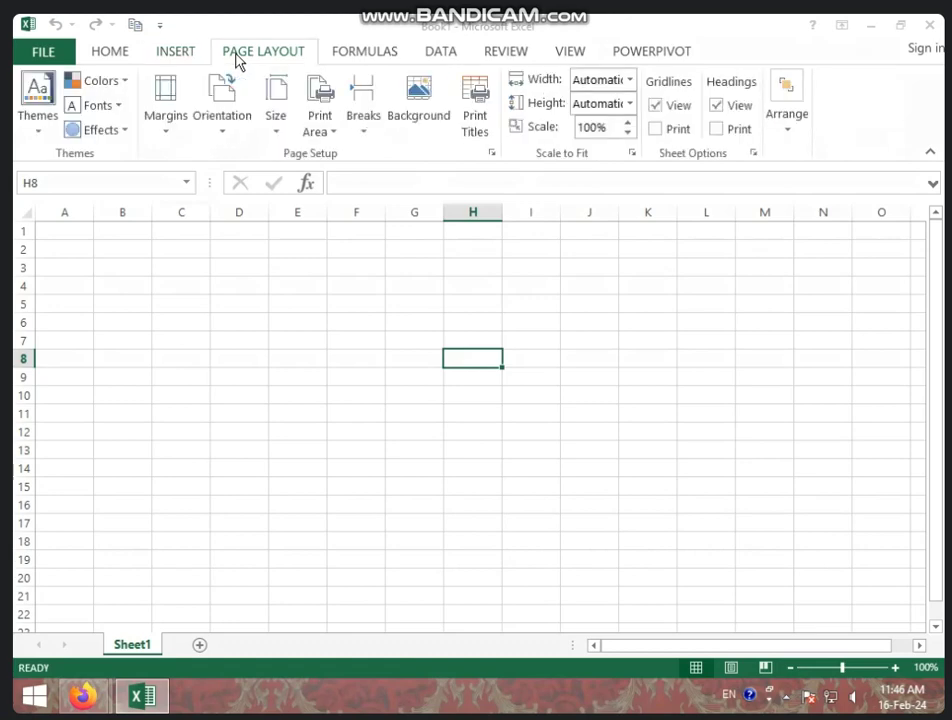
click(105, 55)
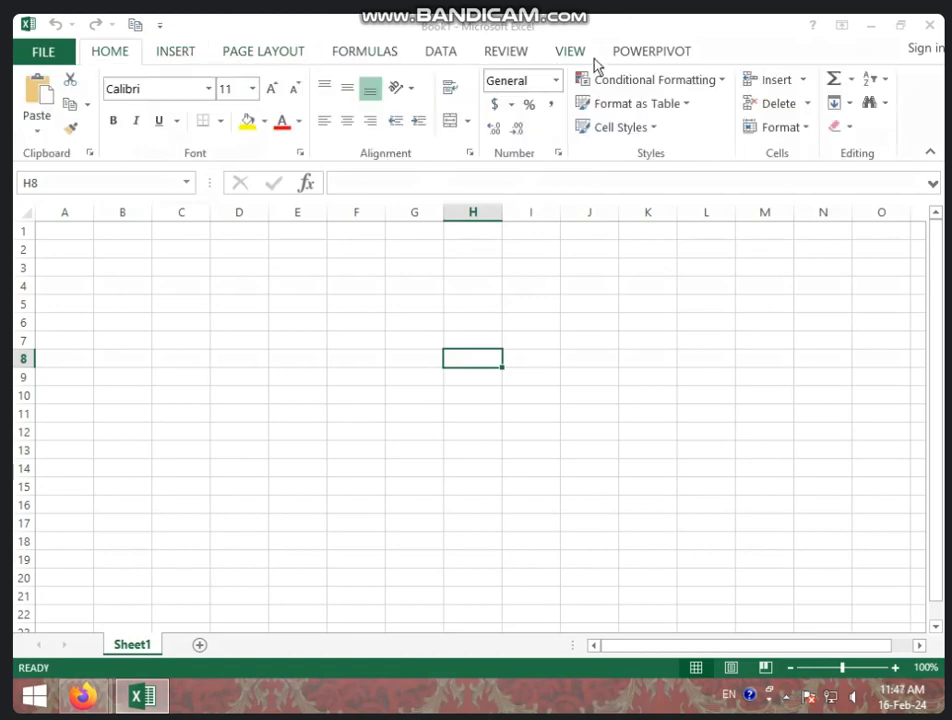
- Browse the Quick Access Toolbar menu, select cell B1, and preview the Open page
click(160, 26)
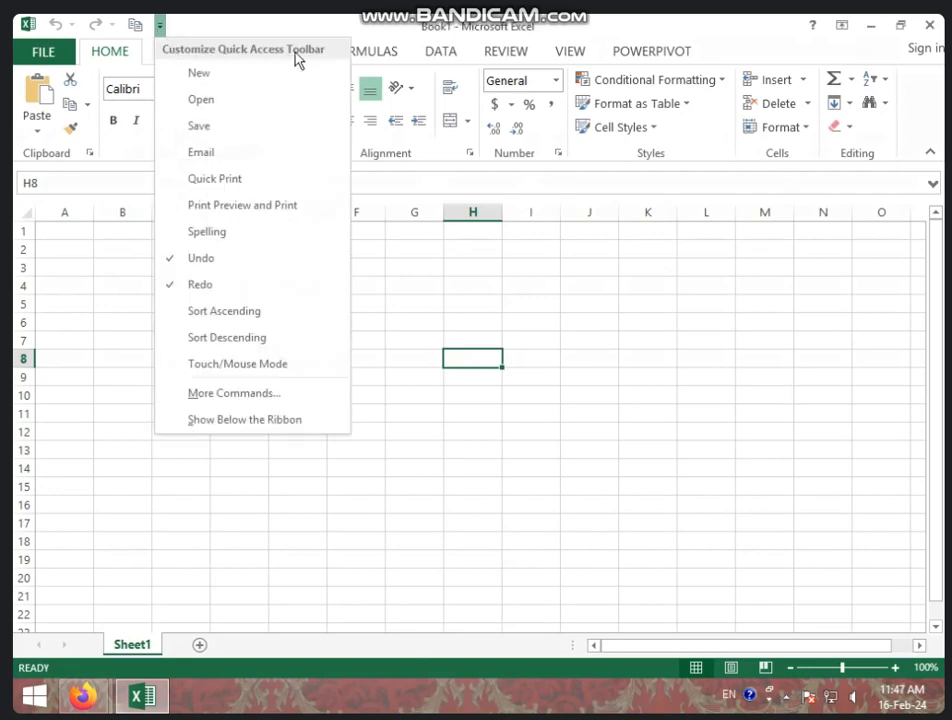
click(203, 31)
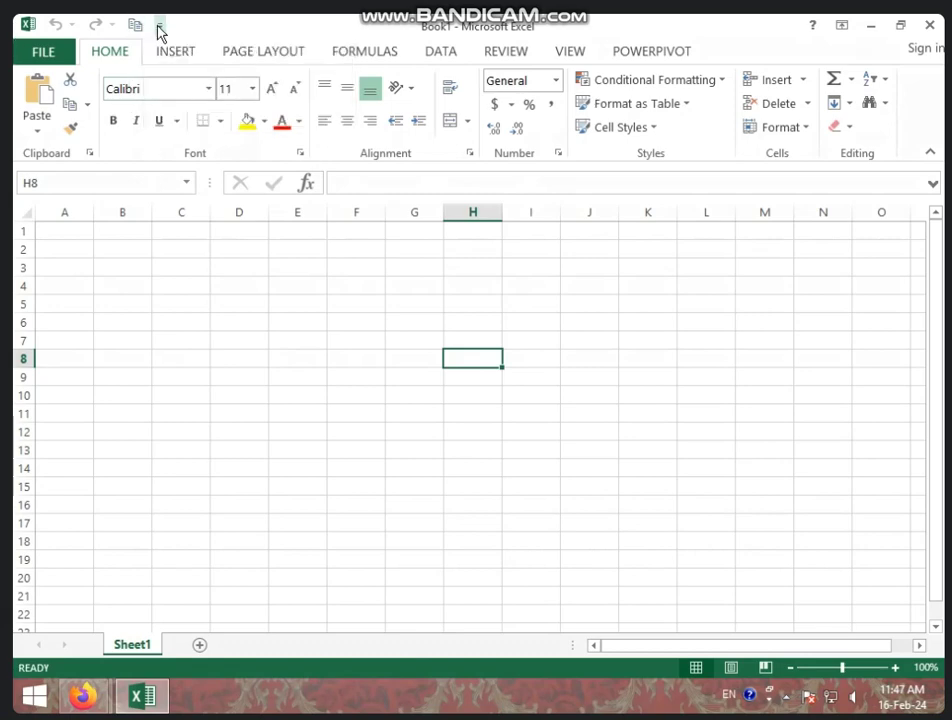
click(159, 27)
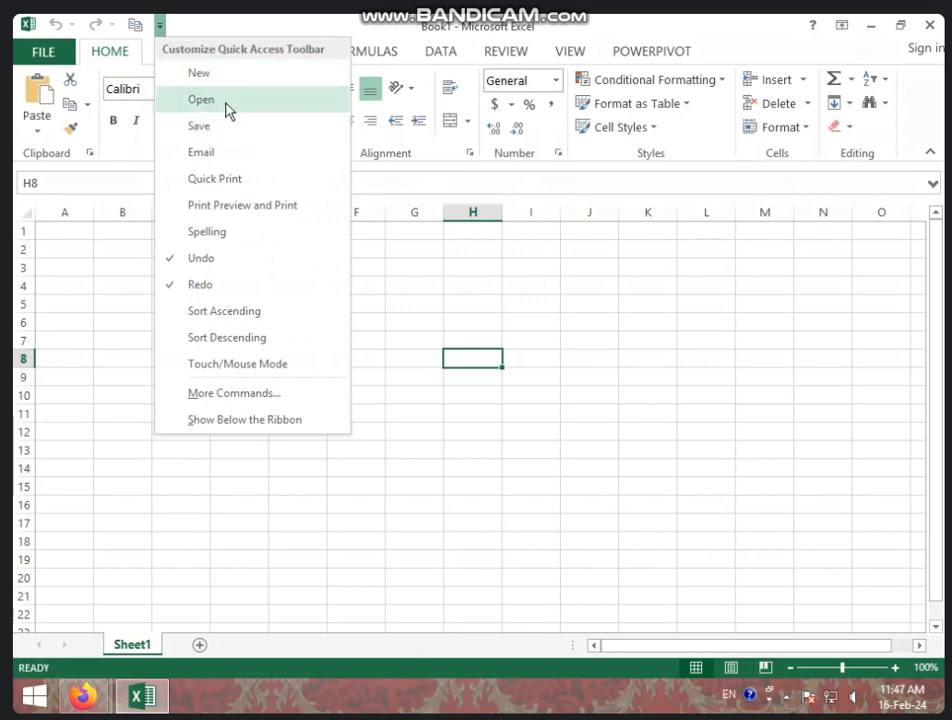
click(110, 235)
click(108, 229)
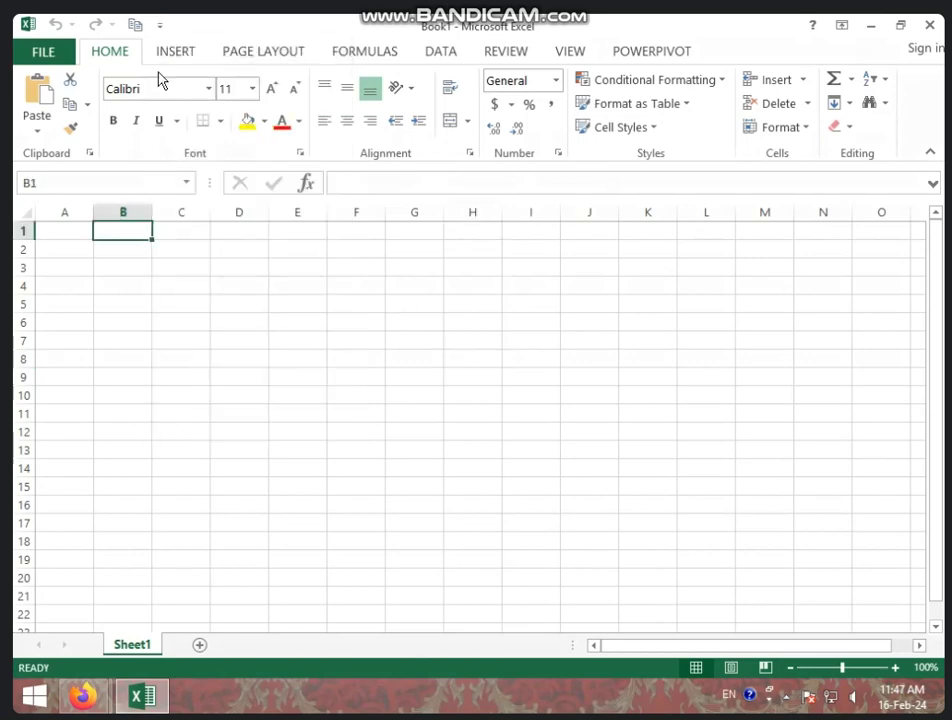
click(51, 56)
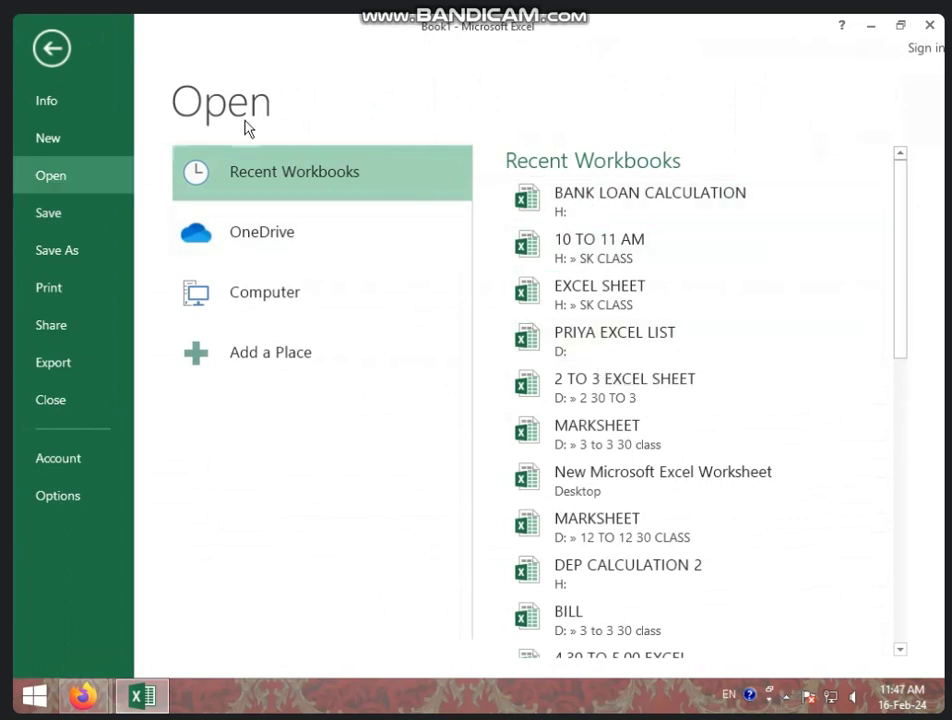
click(32, 55)
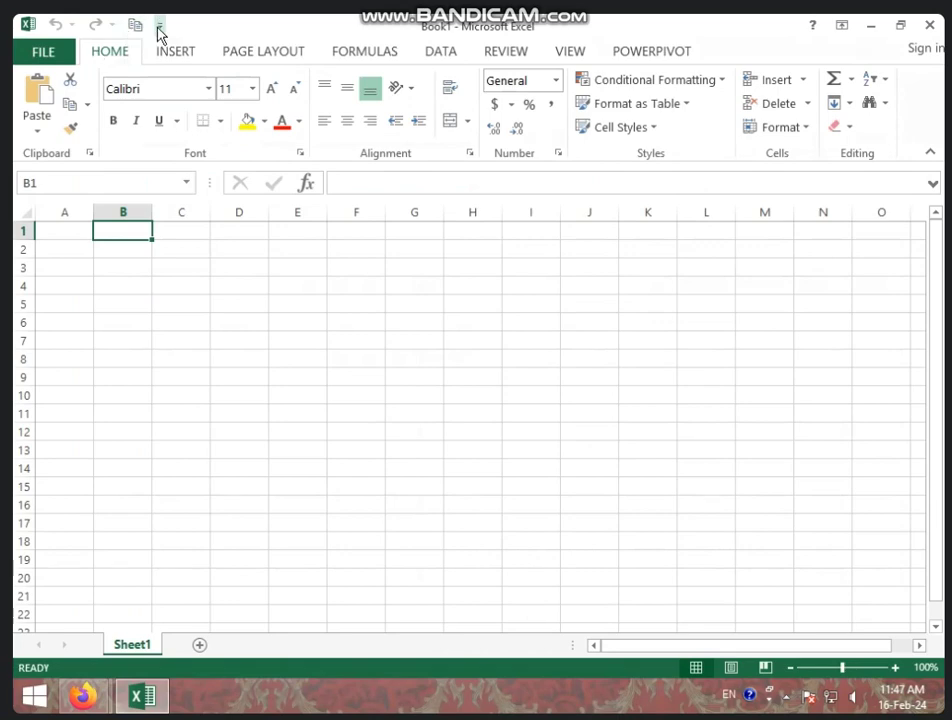
- Add Open to the Quick Access Toolbar, test it, and reopen the customize menu
click(158, 28)
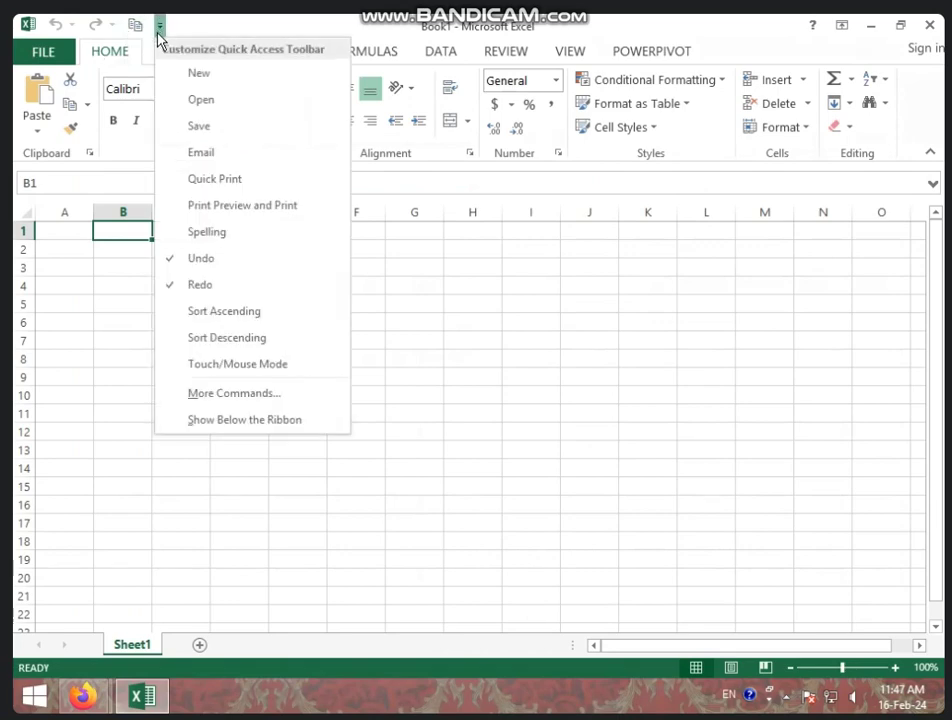
click(172, 99)
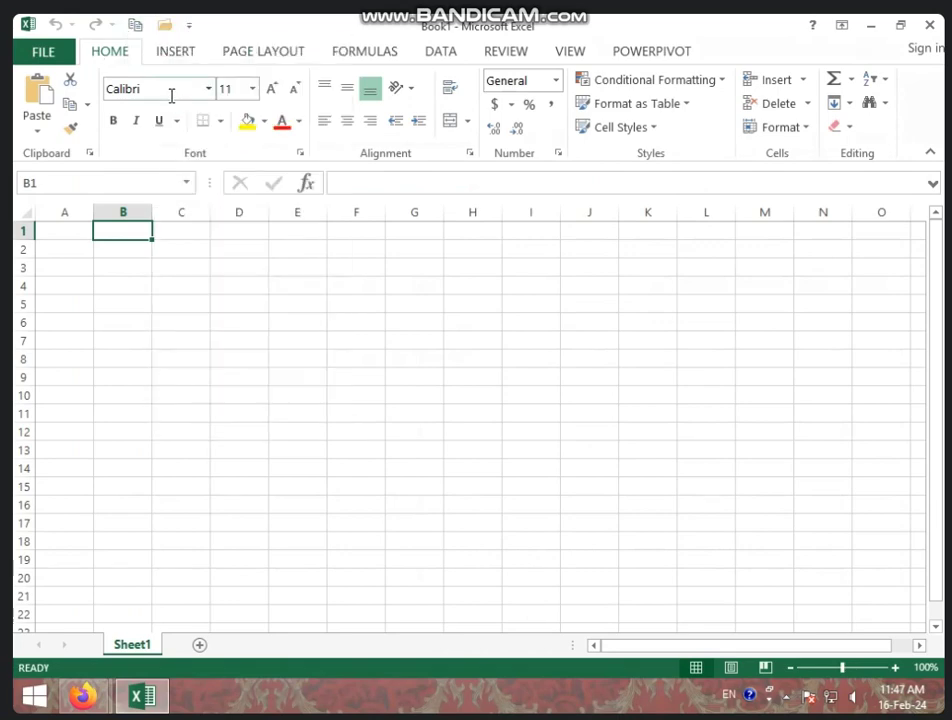
click(163, 30)
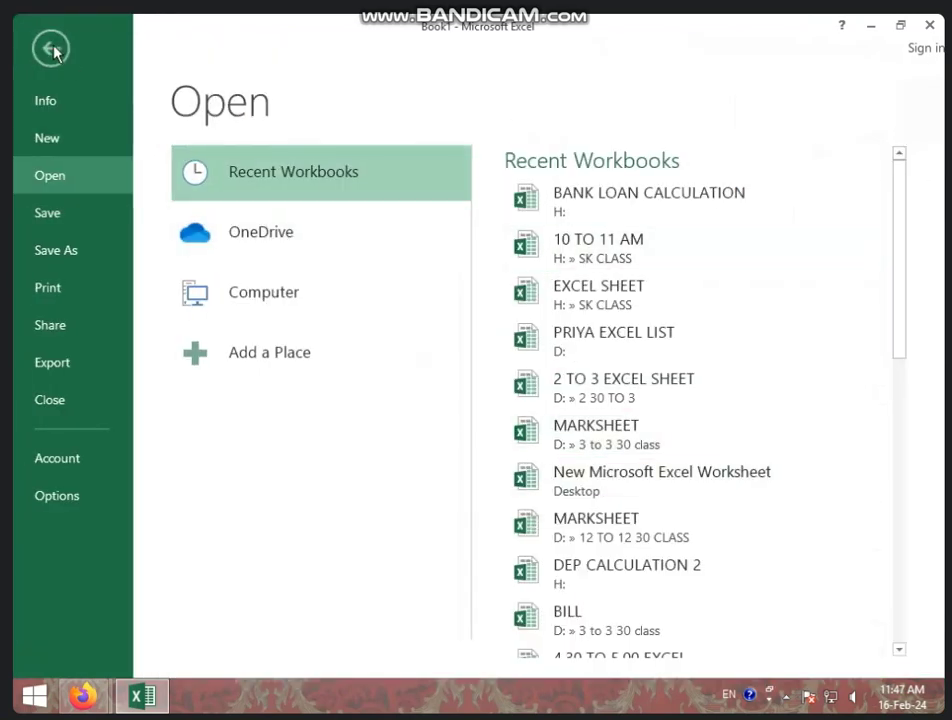
click(52, 48)
click(189, 25)
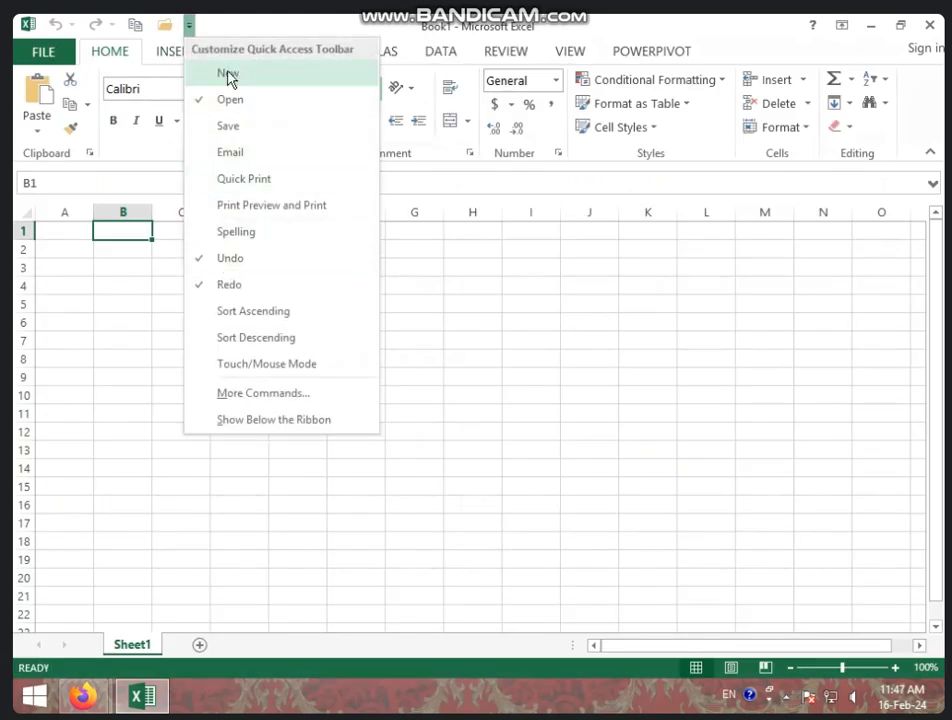
click(440, 267)
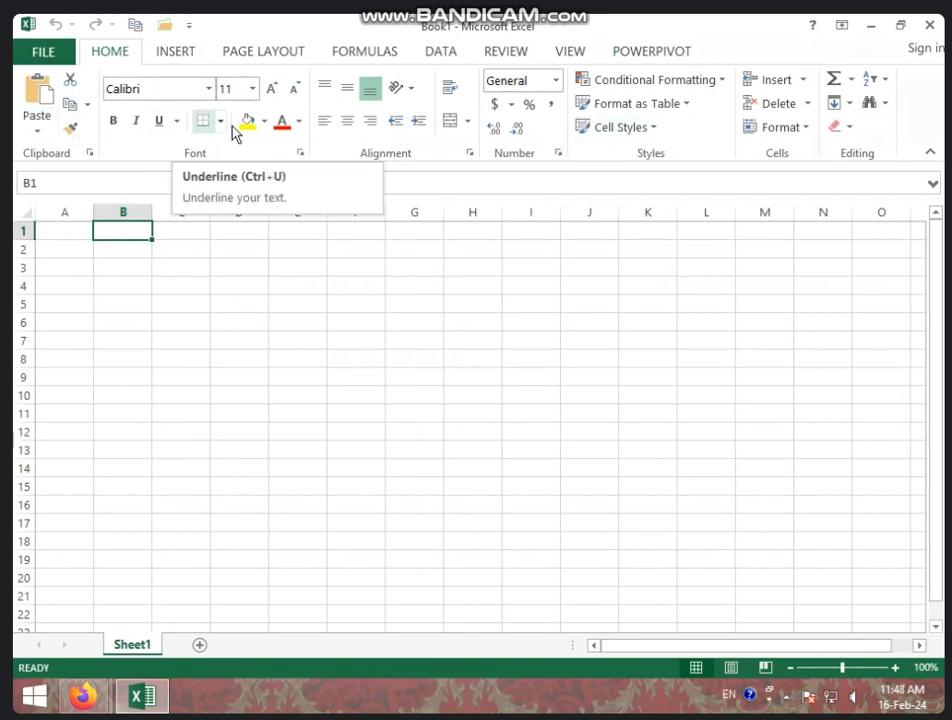
click(189, 27)
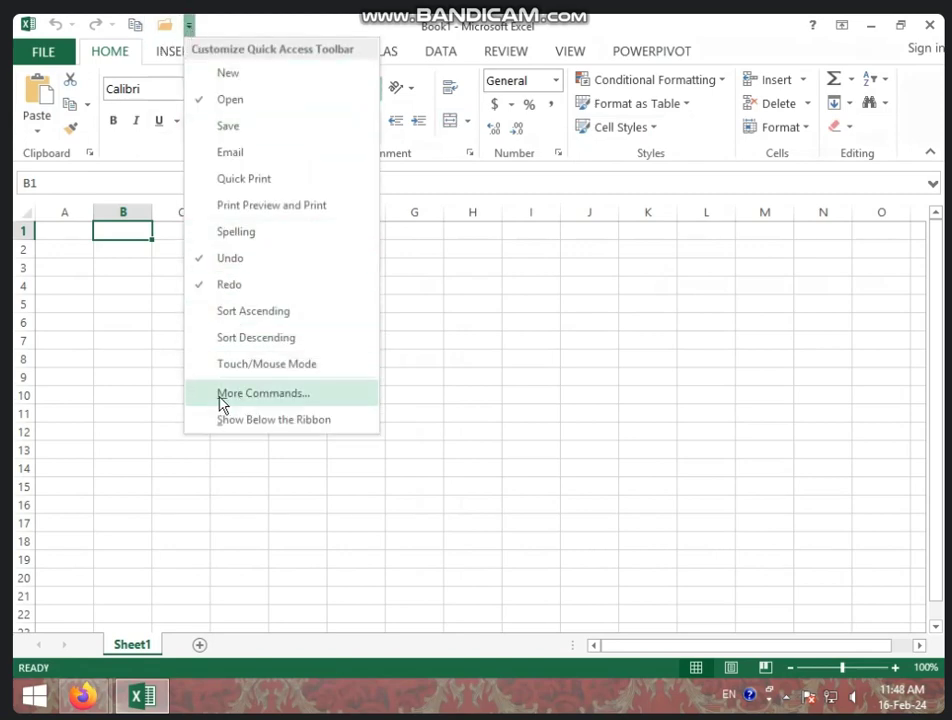
- Add Fill Color to the Quick Access Toolbar, then try it by applying No Fill to B1
click(311, 395)
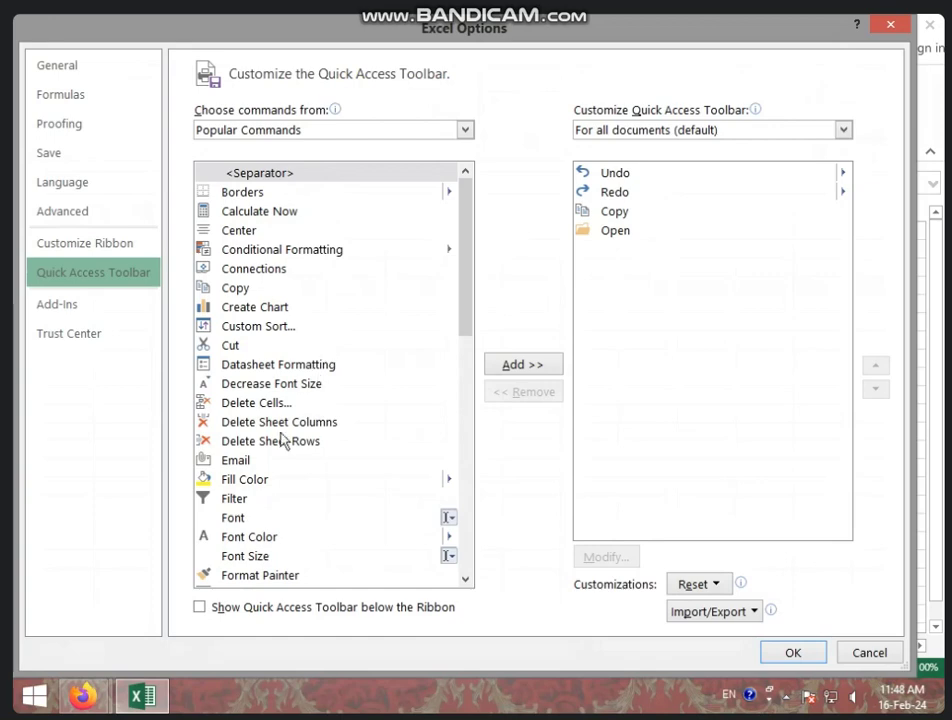
click(248, 485)
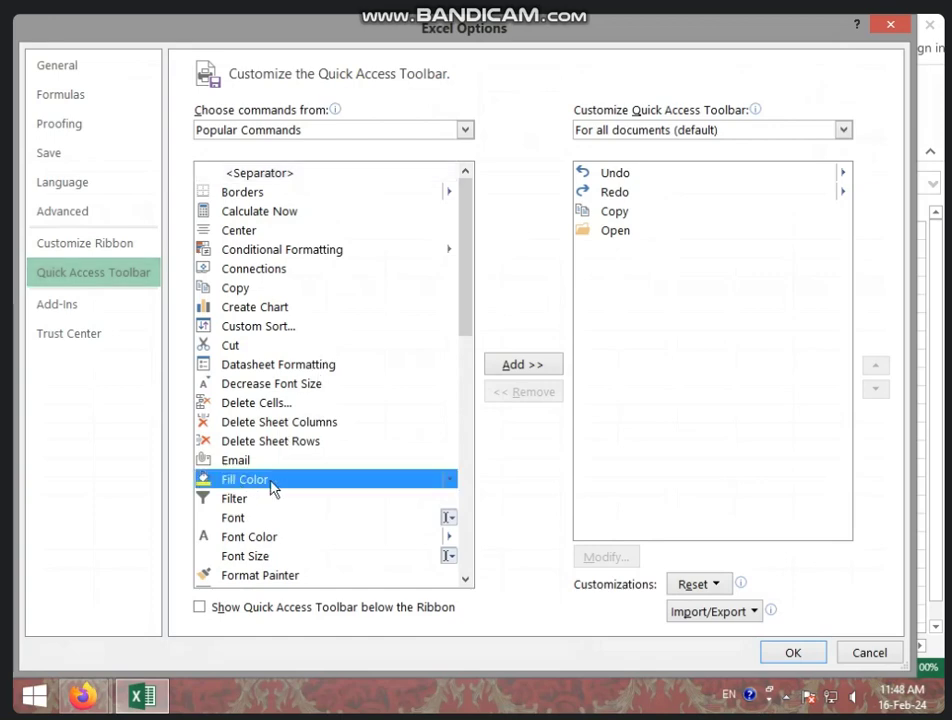
click(507, 369)
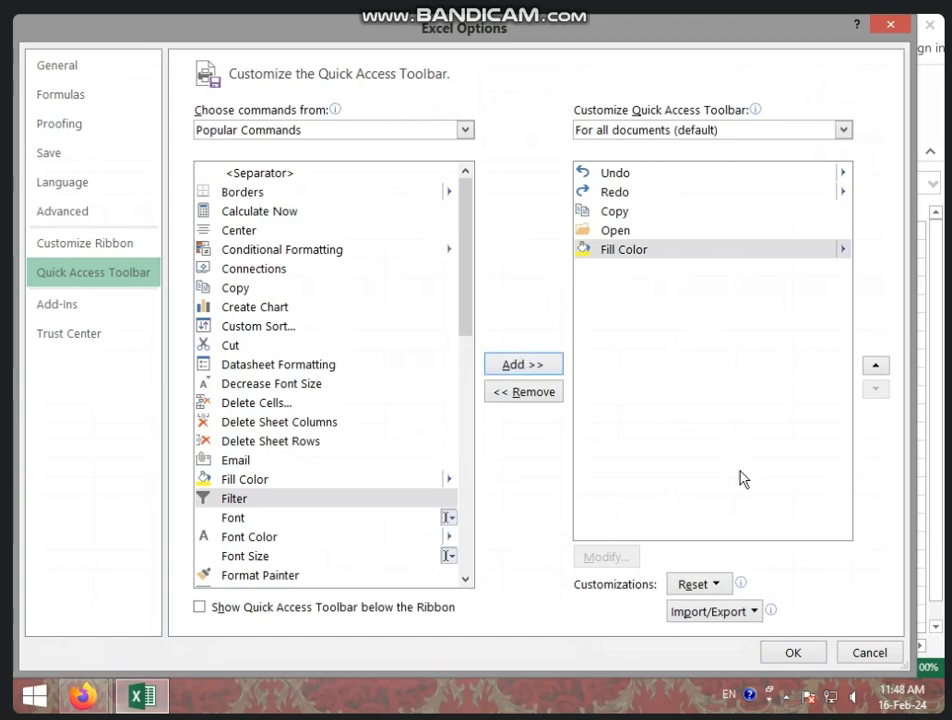
click(797, 656)
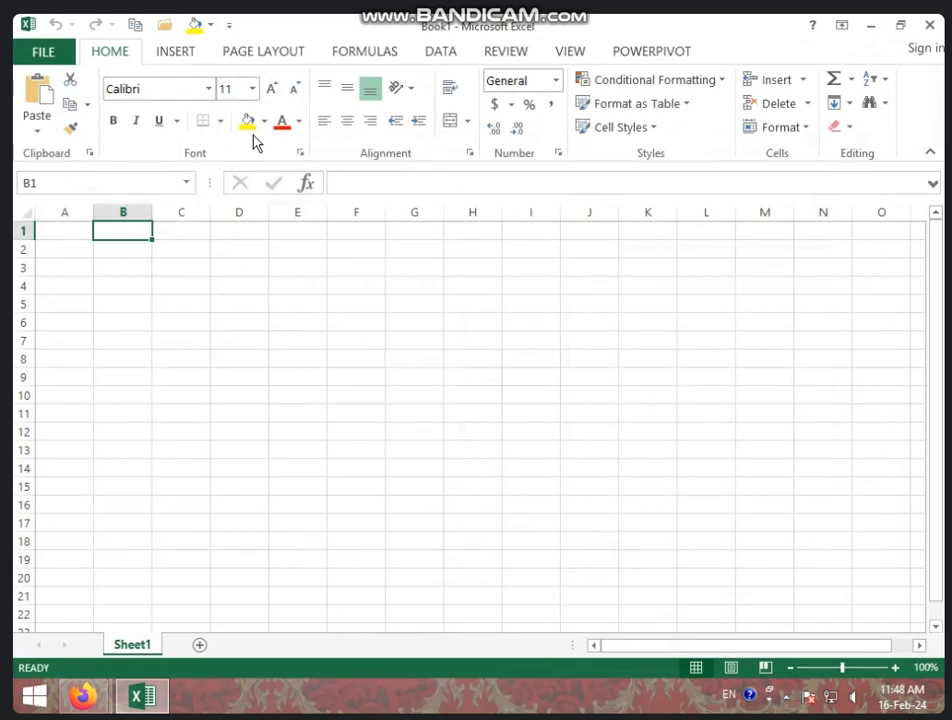
click(212, 28)
click(222, 205)
- Remove Fill Color from the Quick Access Toolbar in Excel Options, keeping Undo, Redo, Copy and Open
click(229, 26)
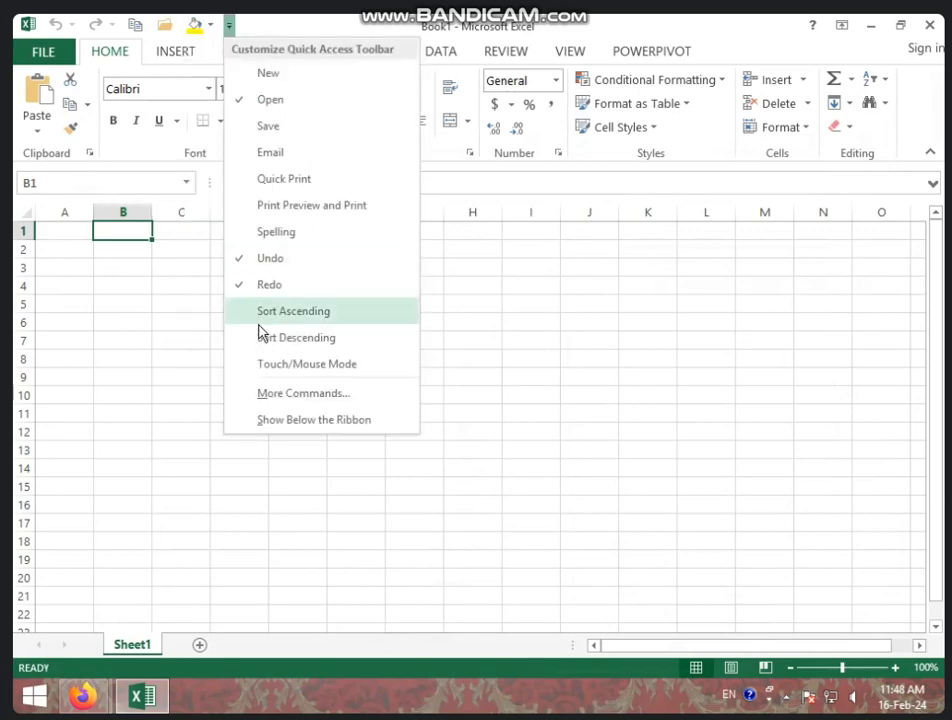
click(290, 394)
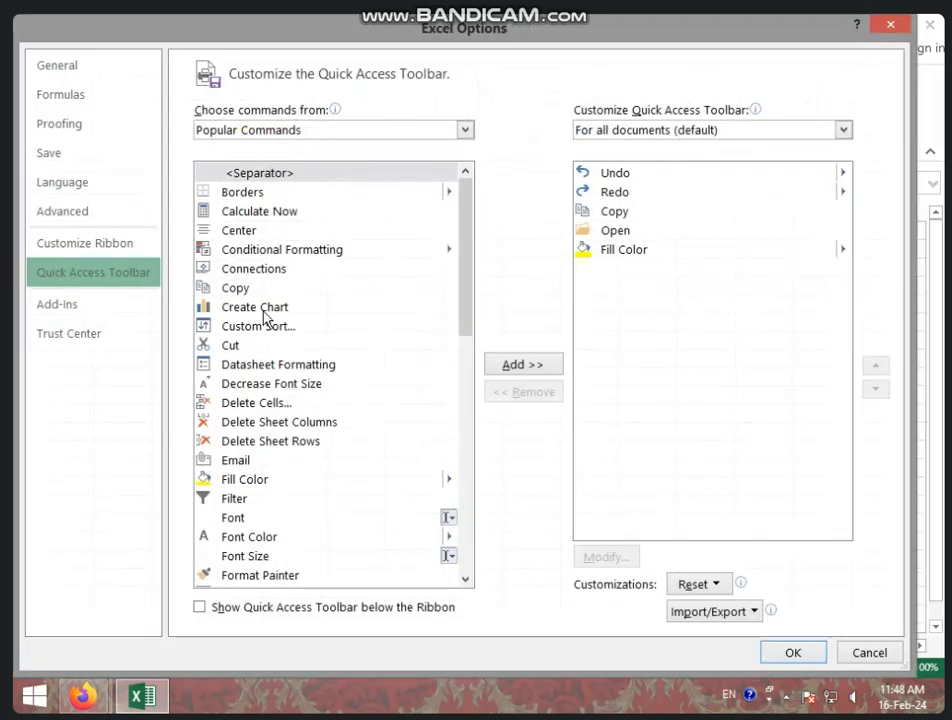
click(228, 366)
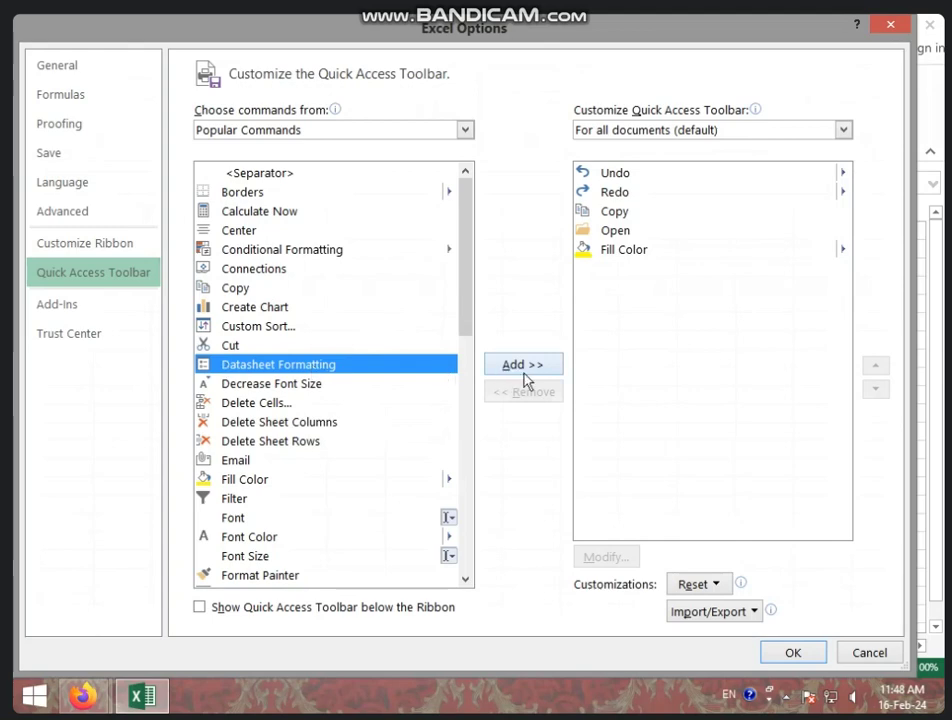
click(665, 253)
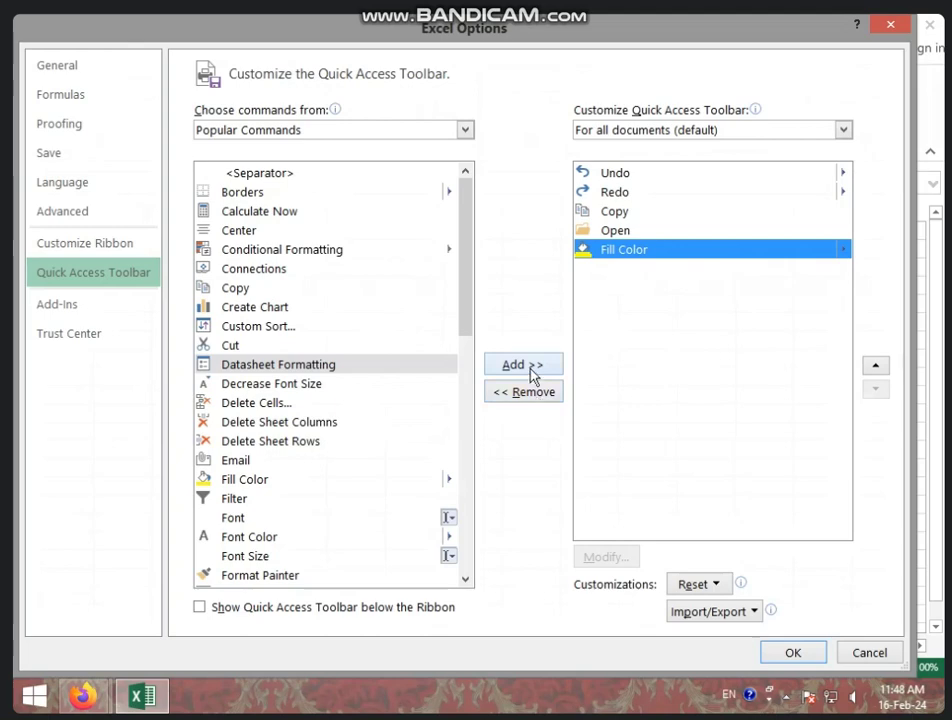
click(327, 392)
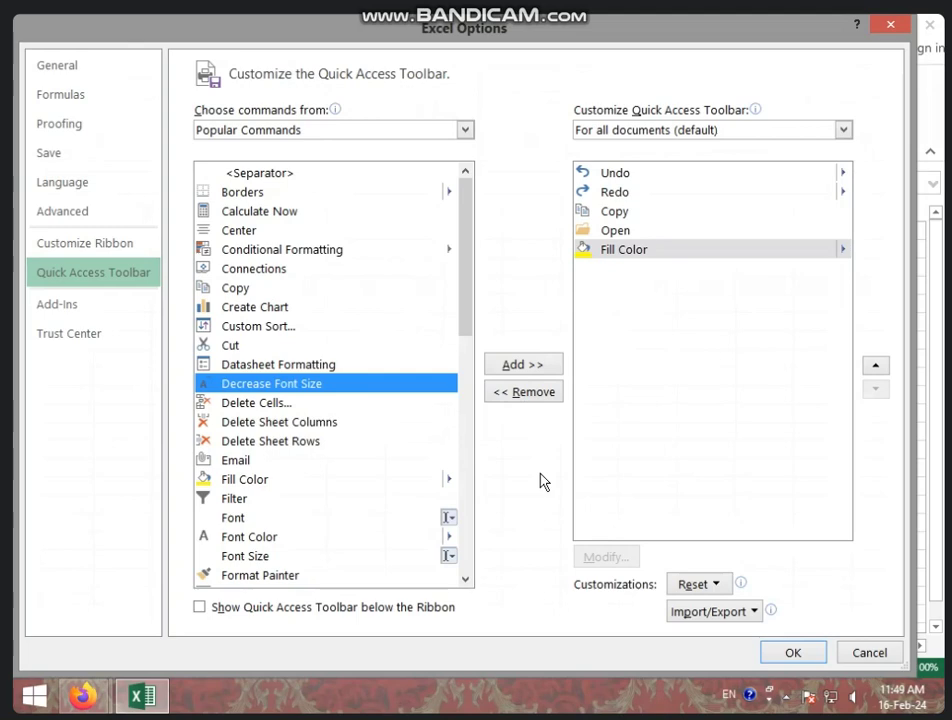
click(673, 256)
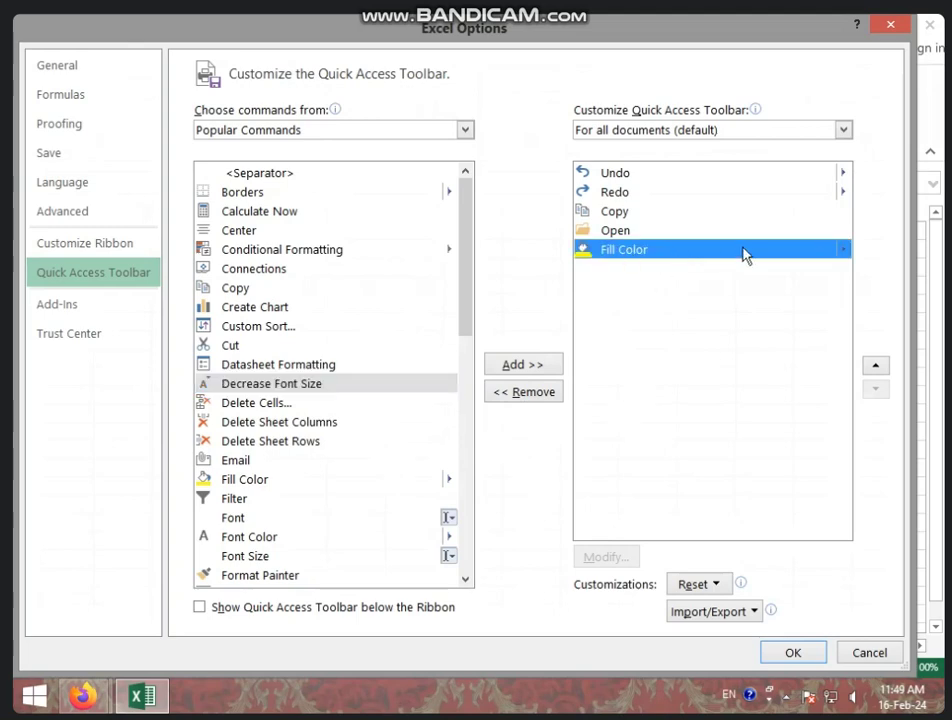
click(525, 395)
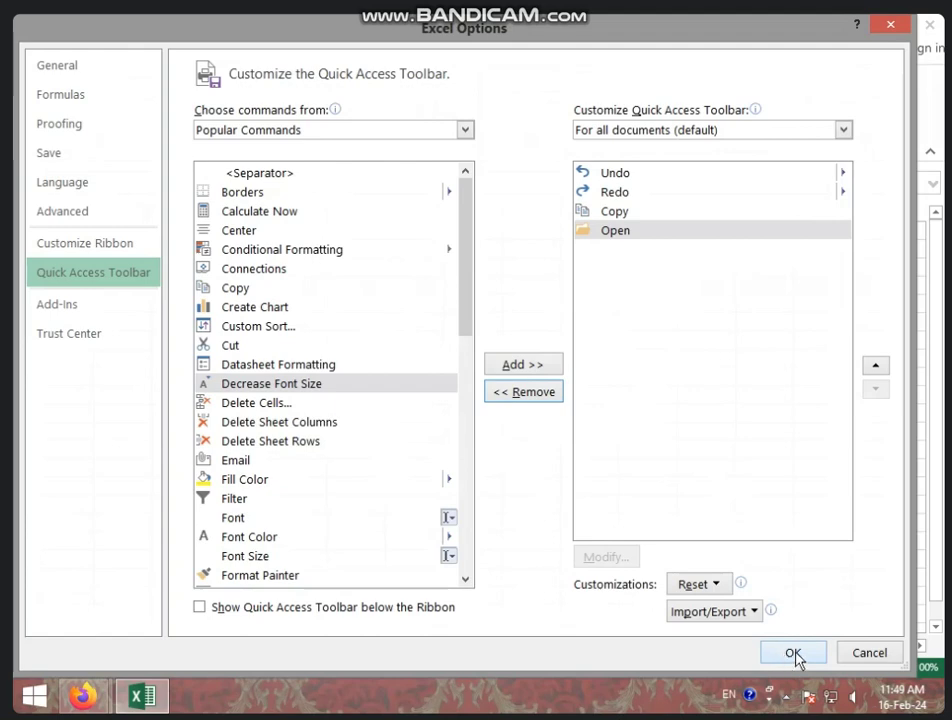
click(793, 653)
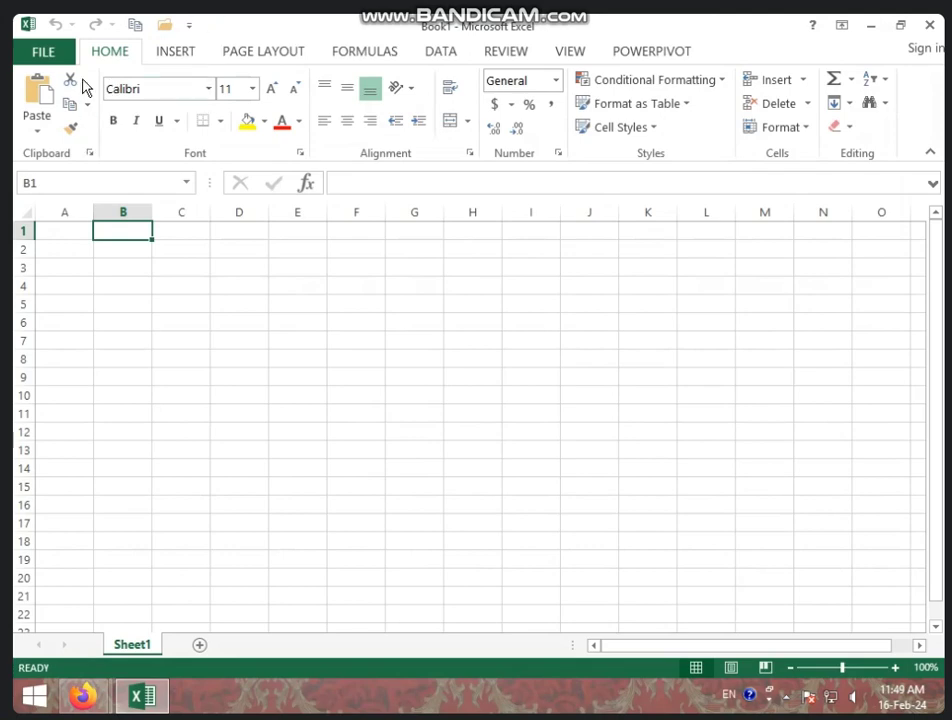
click(189, 24)
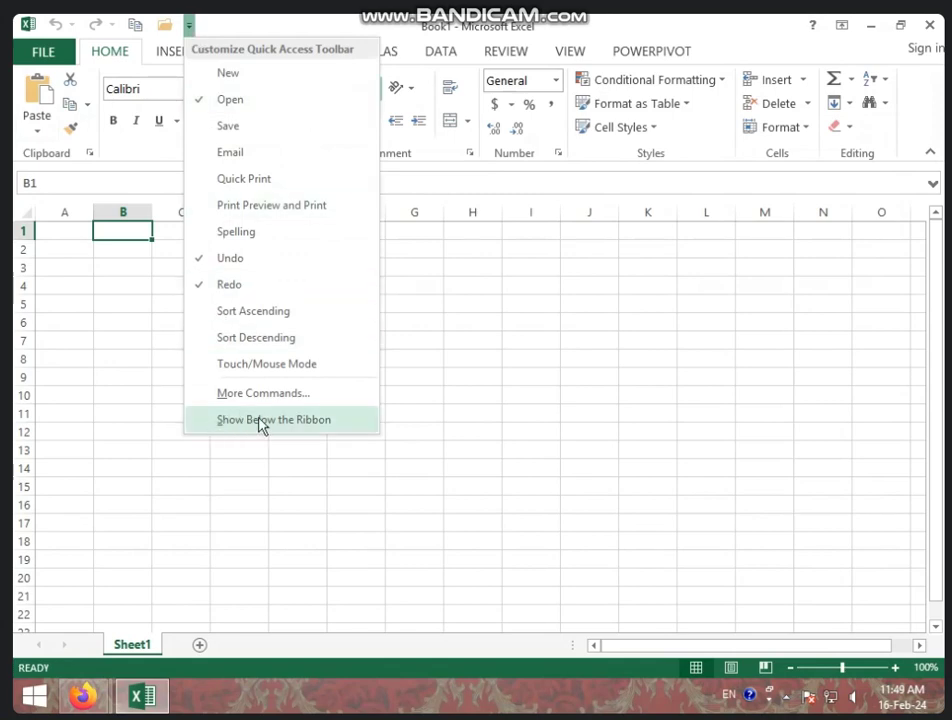
click(260, 420)
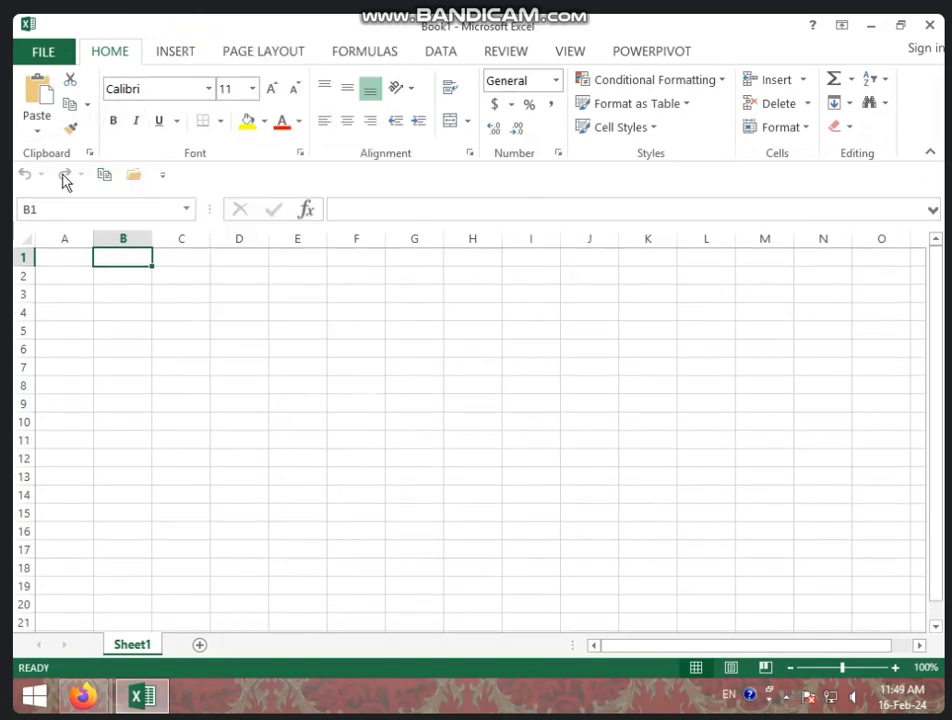
click(163, 176)
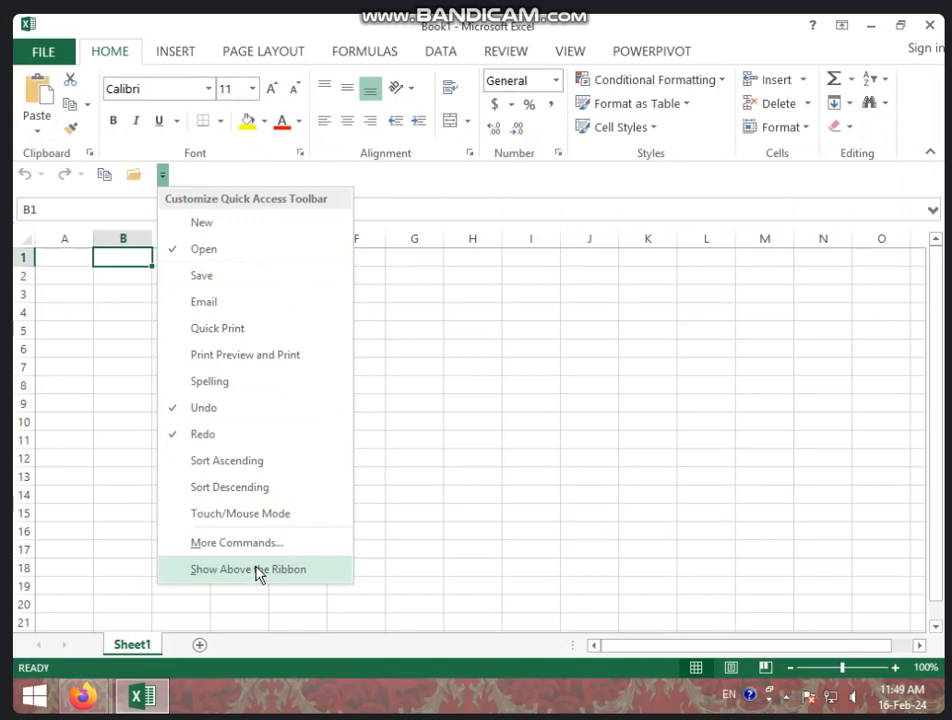
click(258, 570)
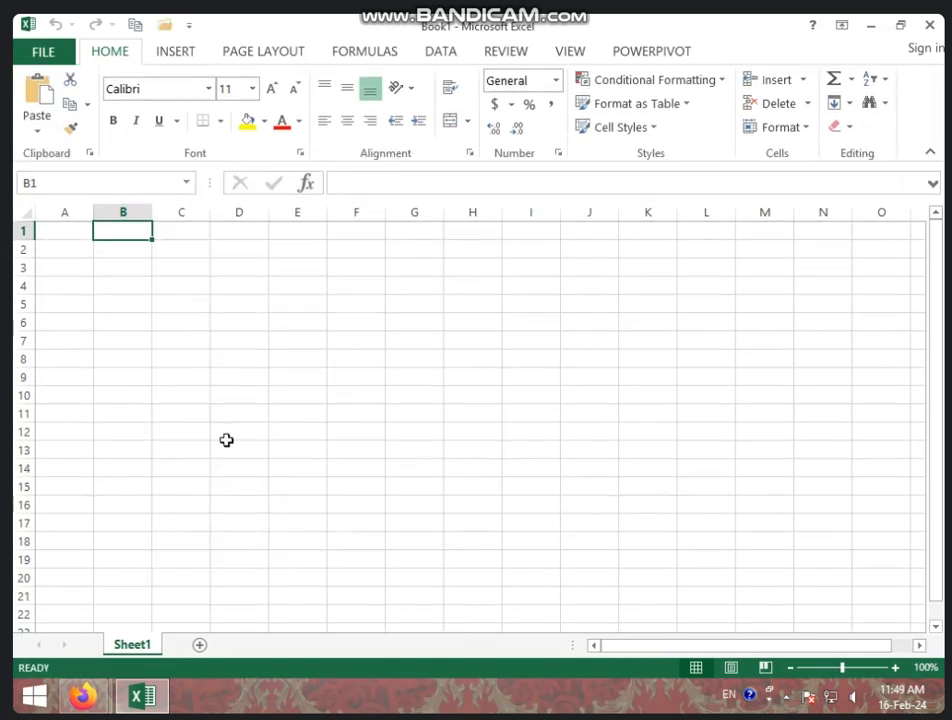
click(189, 27)
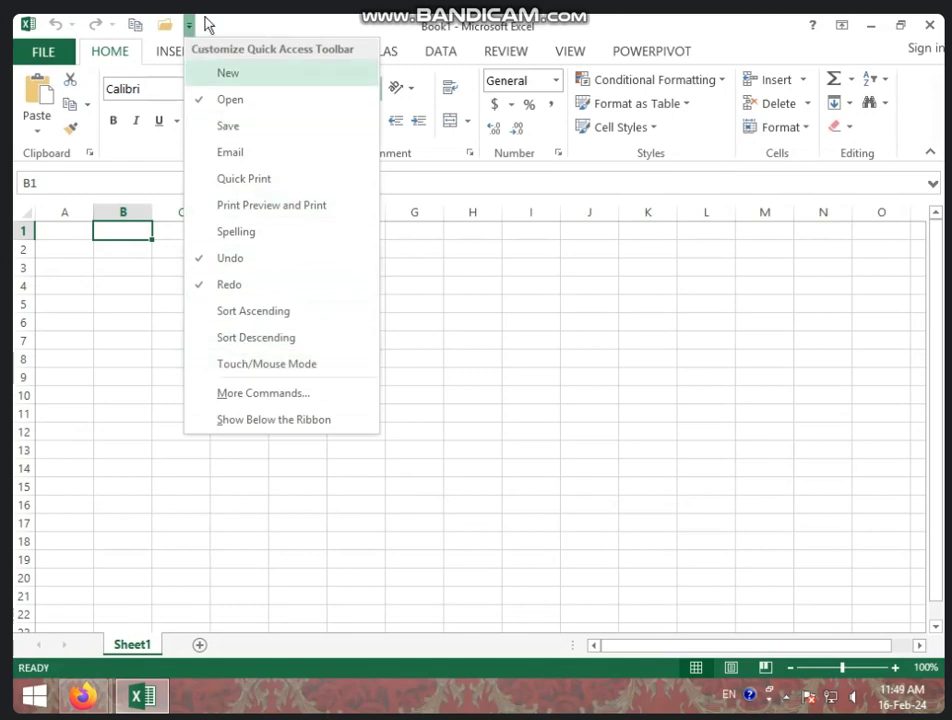
click(396, 244)
click(372, 262)
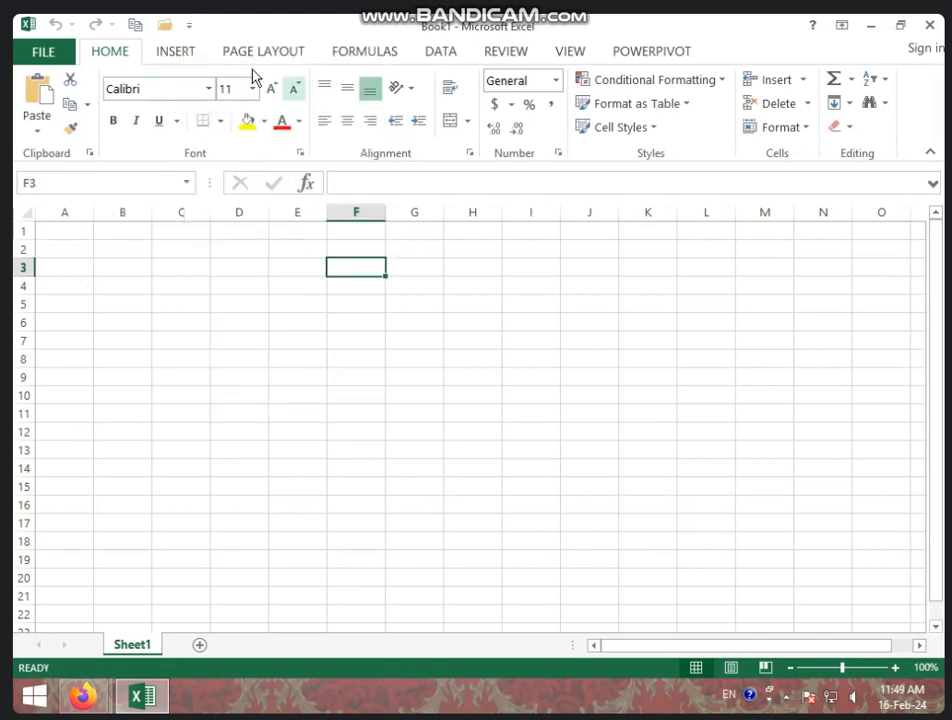
click(177, 53)
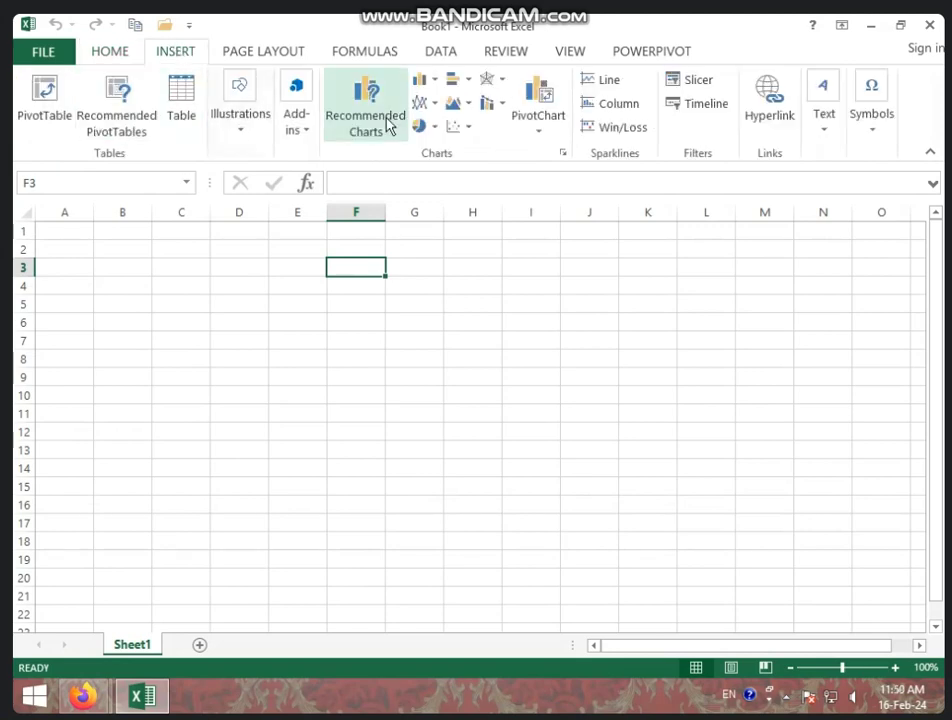
click(110, 52)
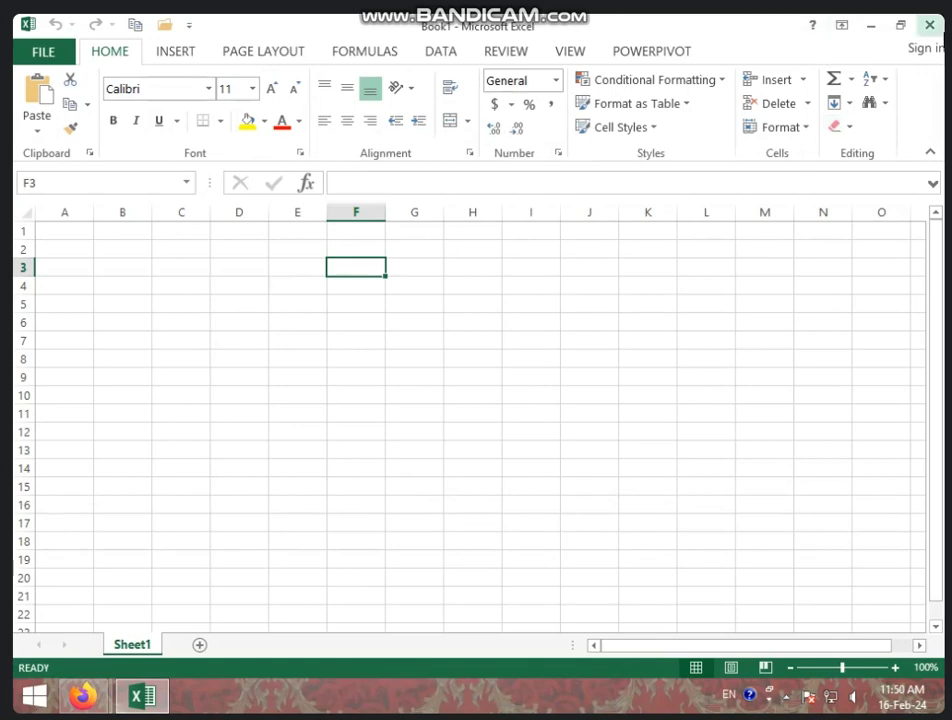
- Minimise Excel, restore it from the taskbar, and restore the window down
click(871, 27)
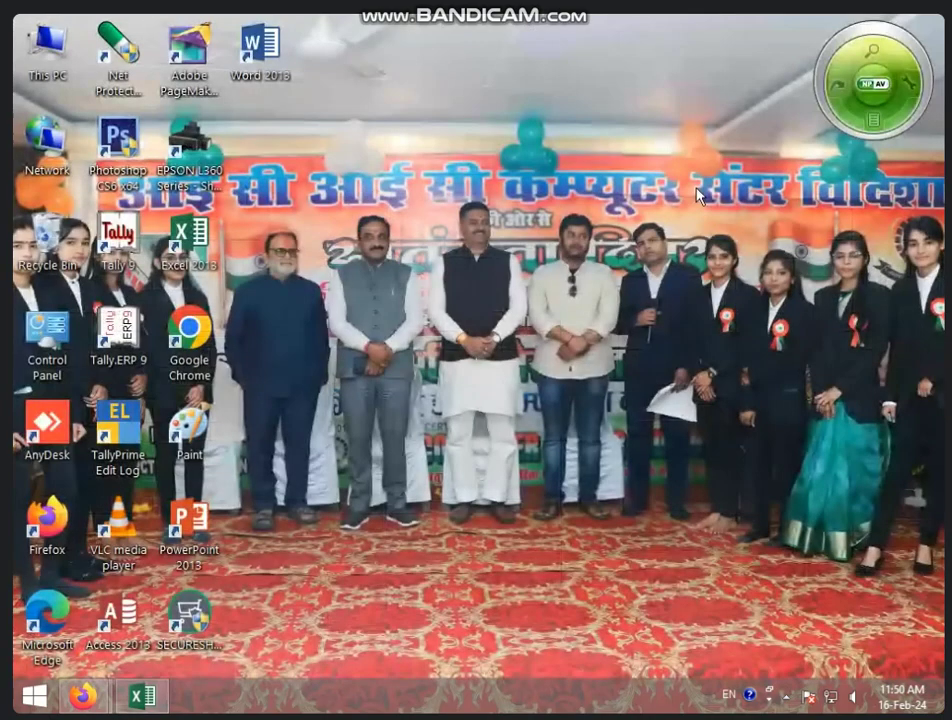
click(142, 697)
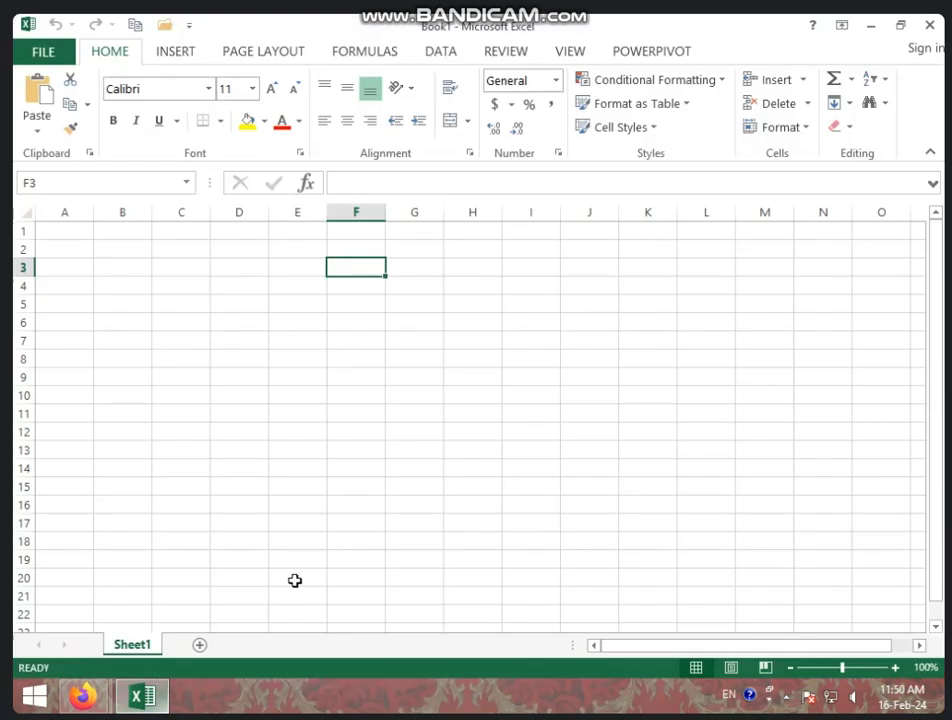
click(899, 28)
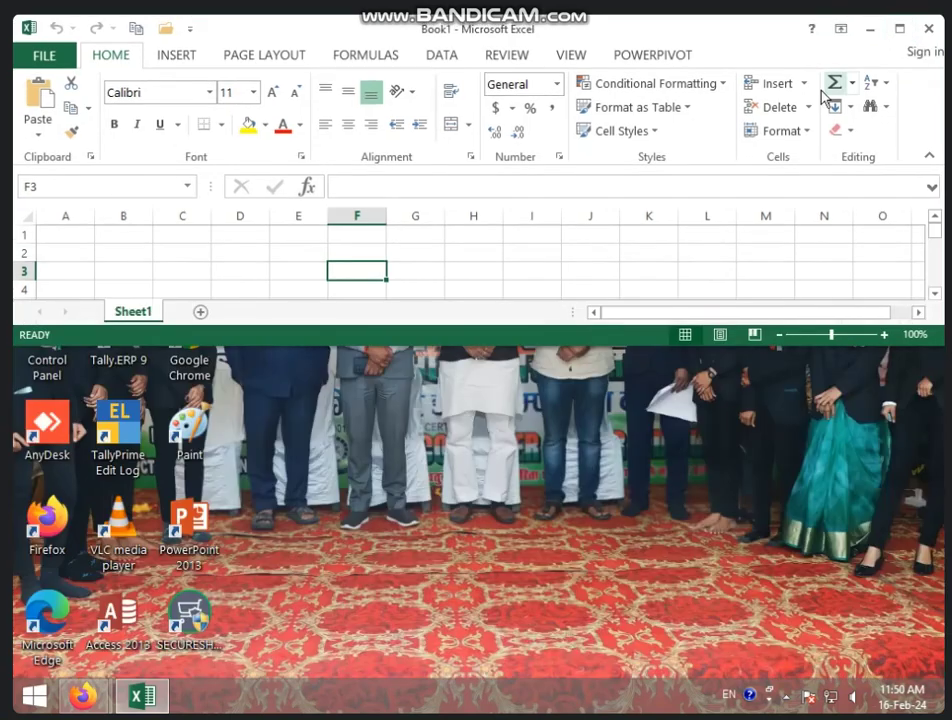
- Move and resize the Excel window to show rows 1–12 and more columns, then maximise it
drag(627, 45, 531, 77)
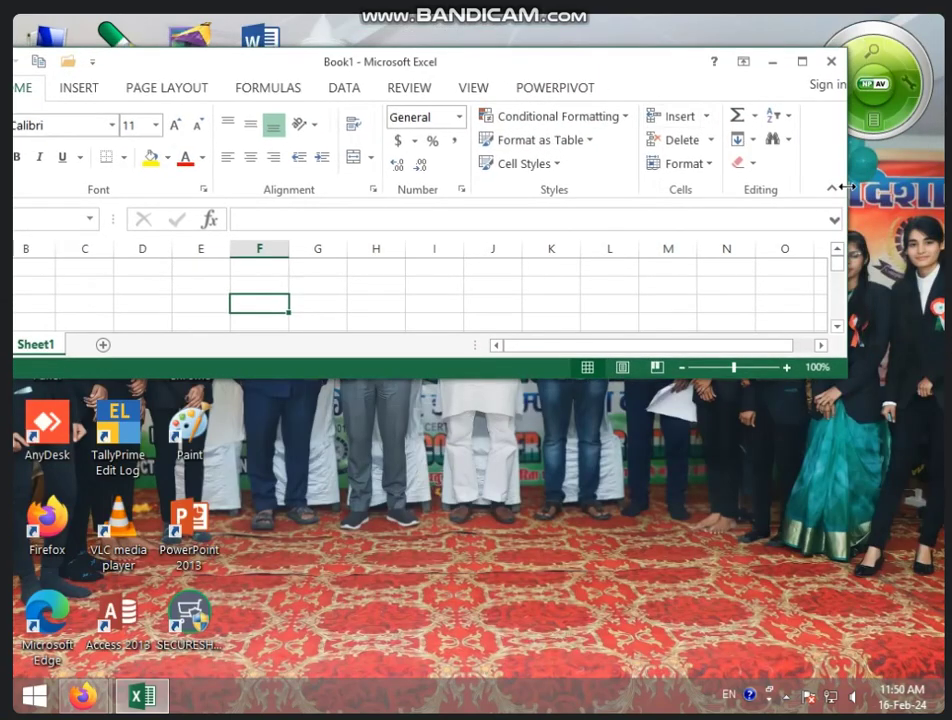
drag(849, 202, 533, 202)
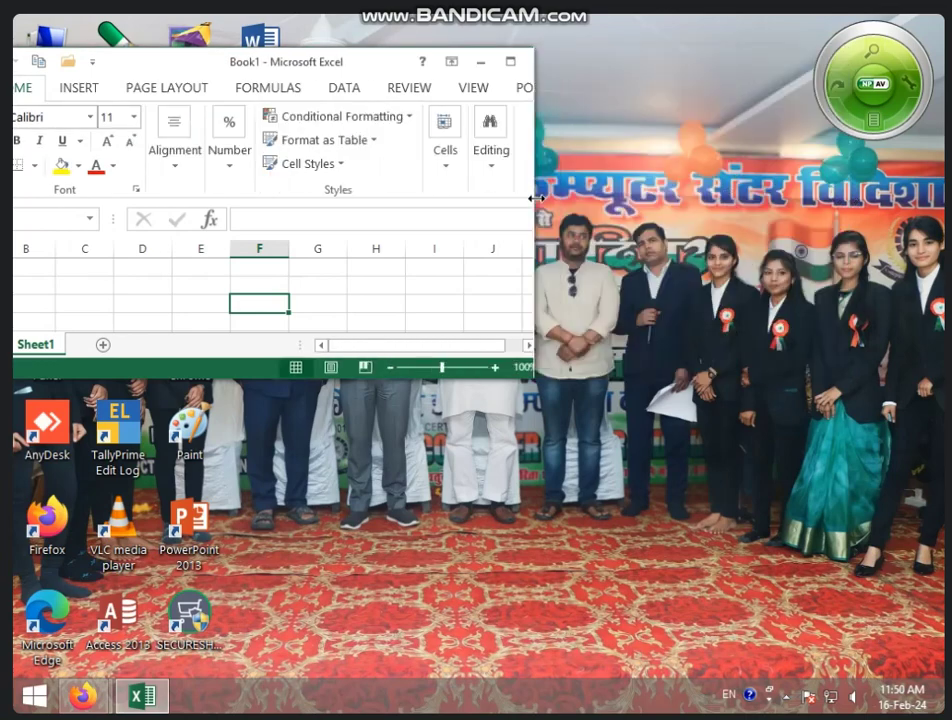
drag(353, 64, 556, 56)
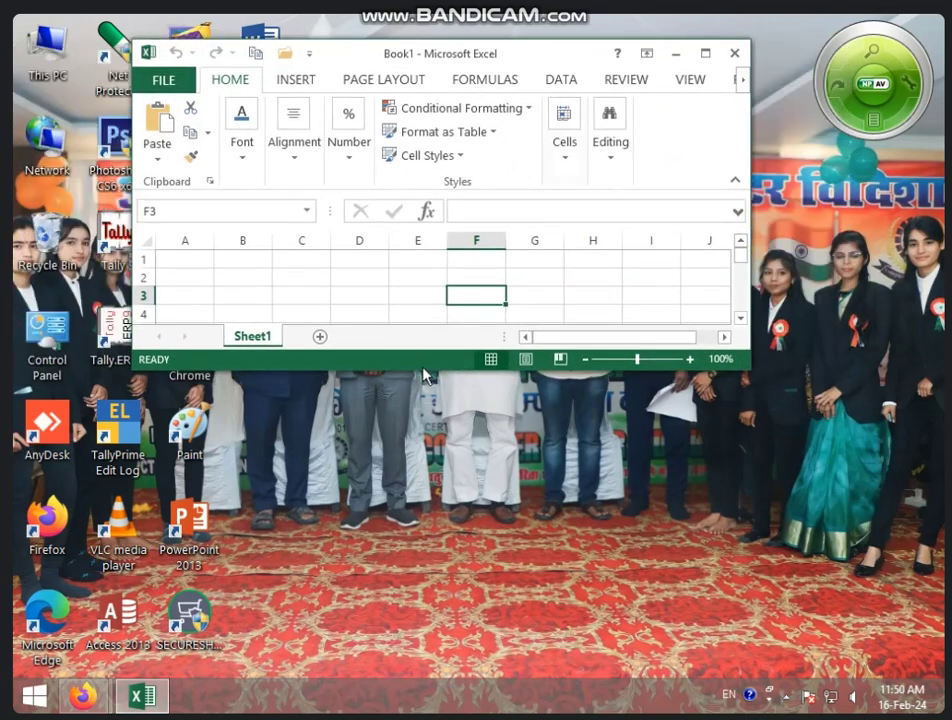
drag(403, 370, 410, 522)
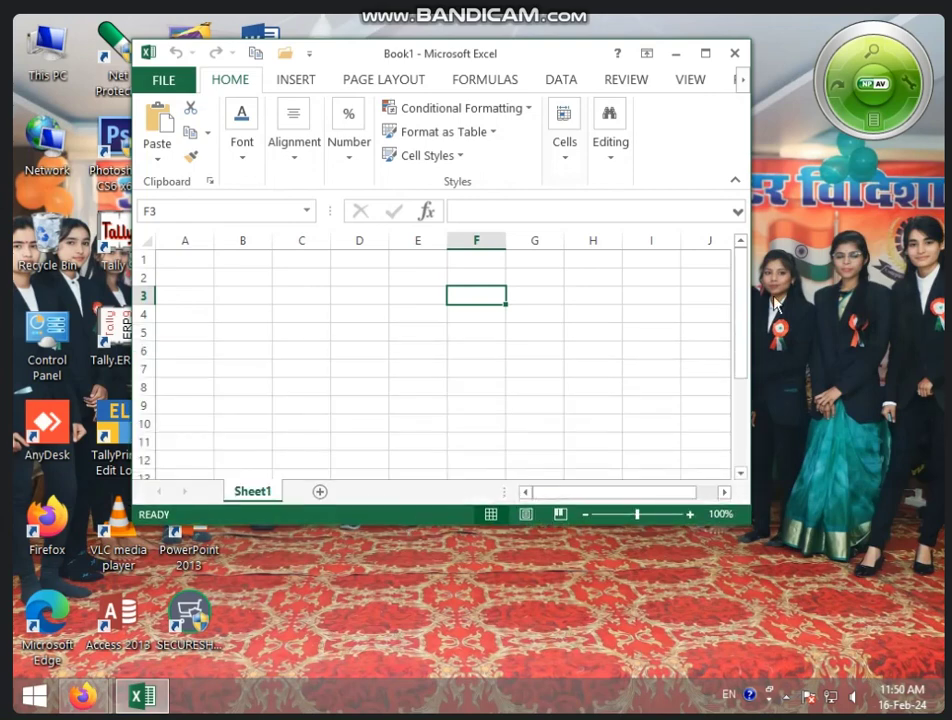
drag(750, 285, 852, 285)
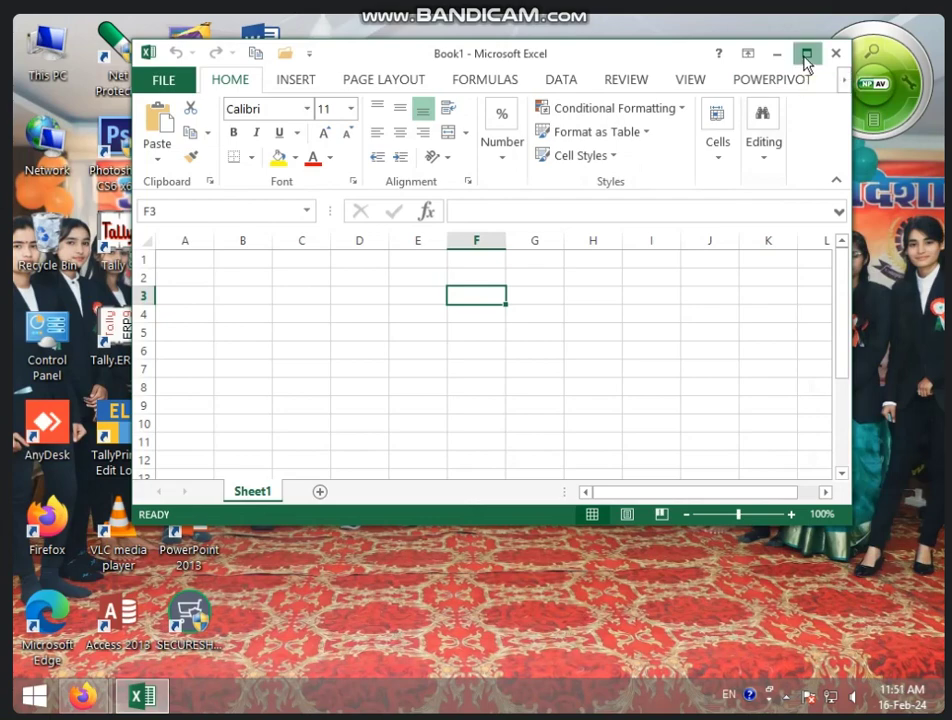
click(806, 62)
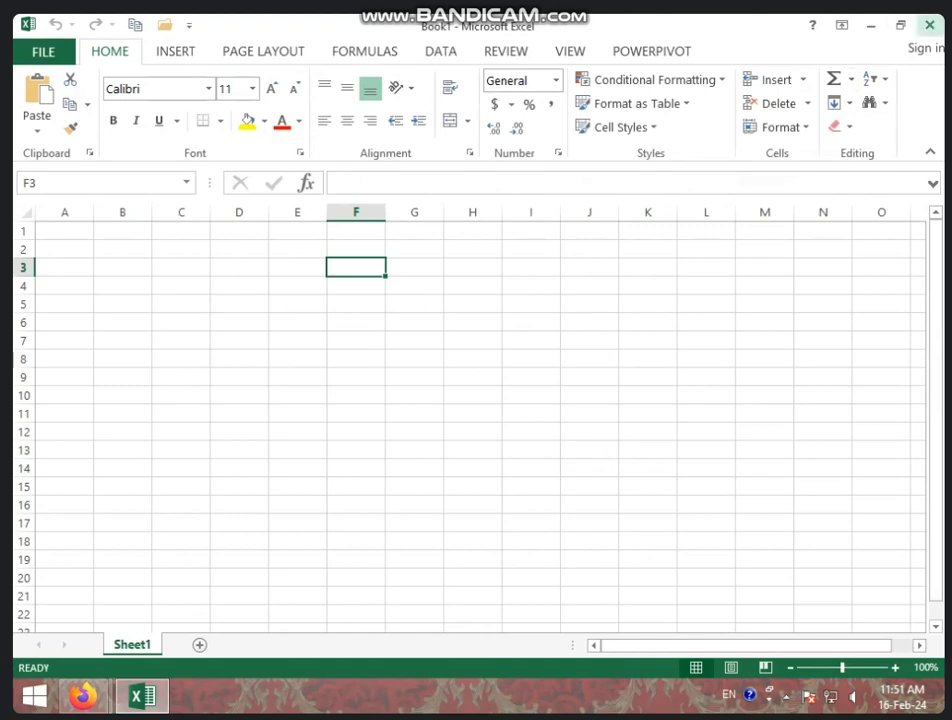
- Close Excel, relaunch it from the desktop shortcut, and create a new blank workbook
click(929, 24)
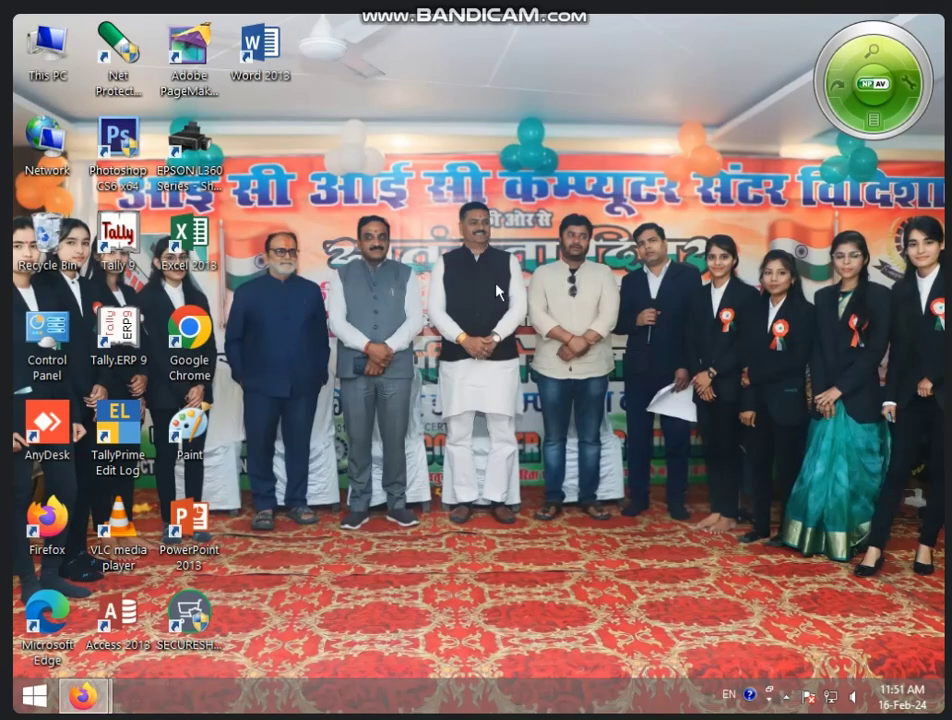
right_click(496, 291)
click(555, 314)
double_click(189, 238)
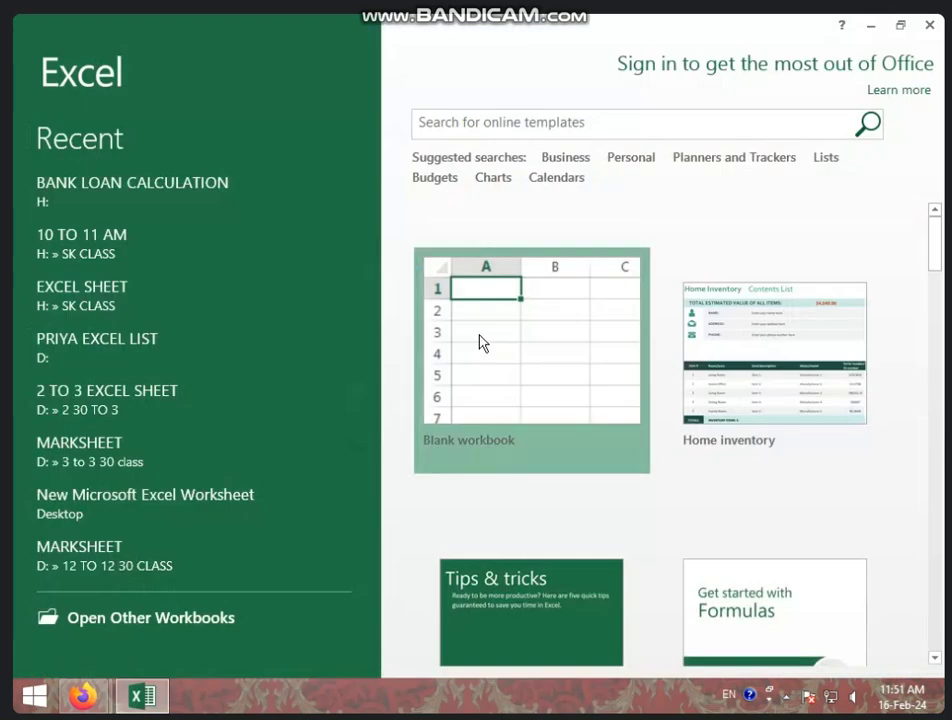
click(480, 338)
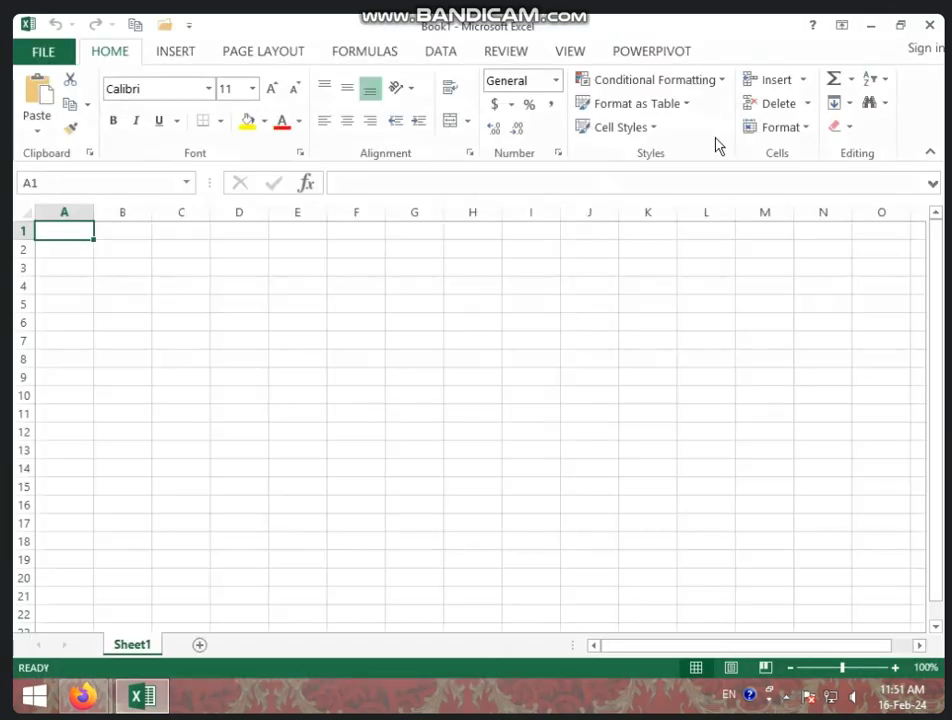
- Auto-hide the ribbon, then switch the ribbon display to Show Tabs
click(832, 28)
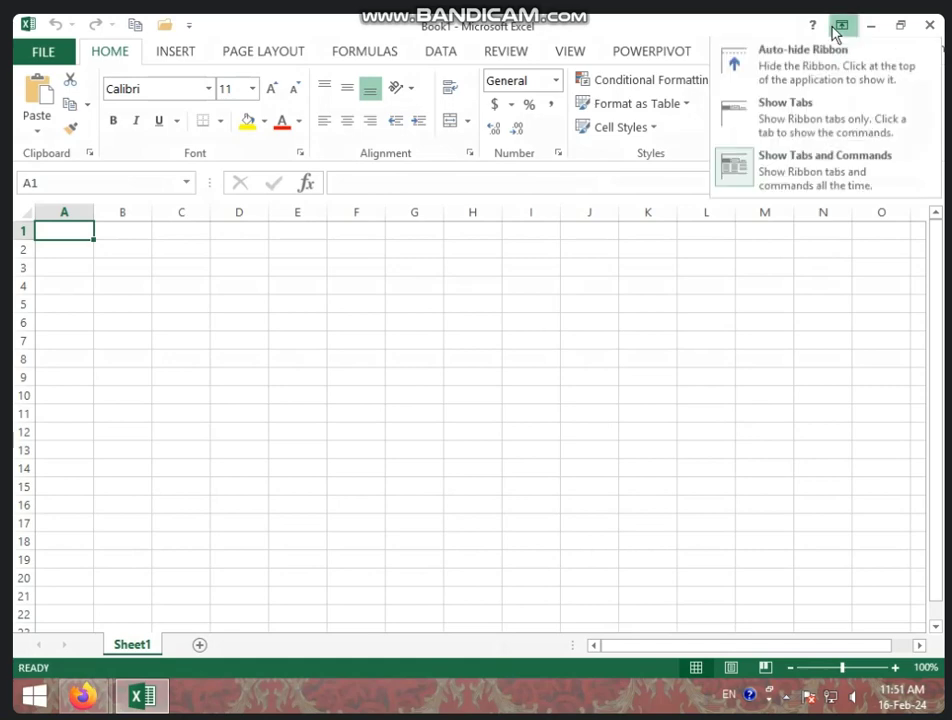
click(811, 76)
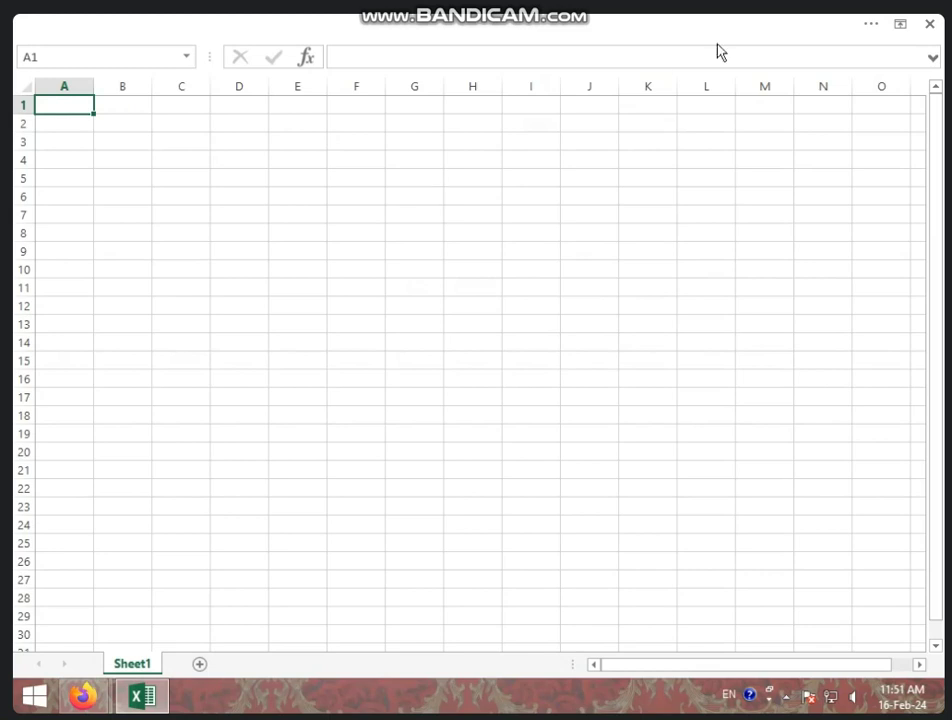
click(897, 28)
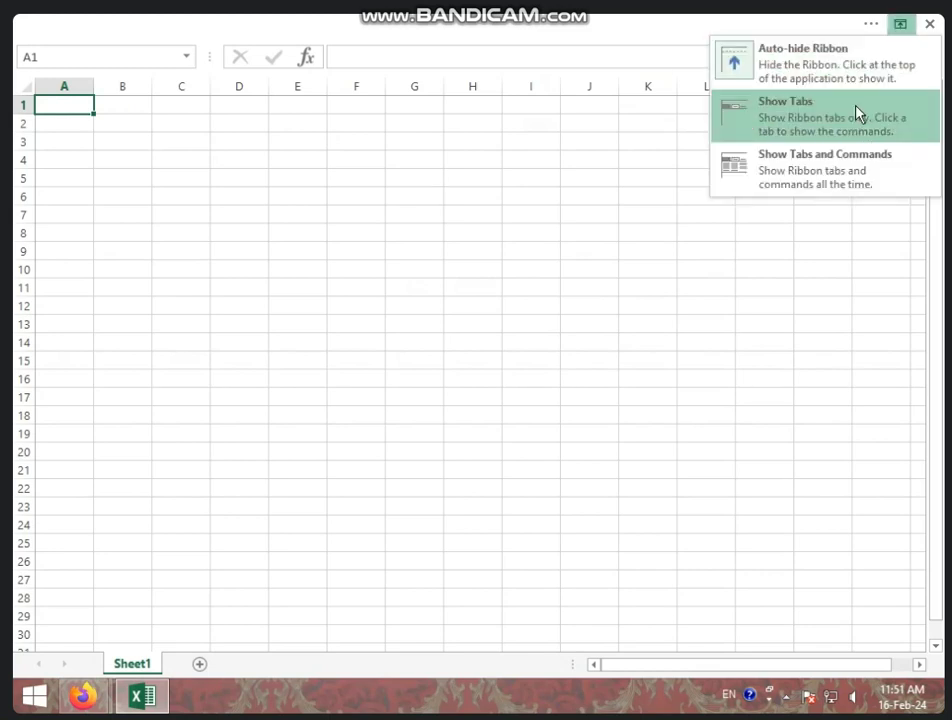
click(857, 113)
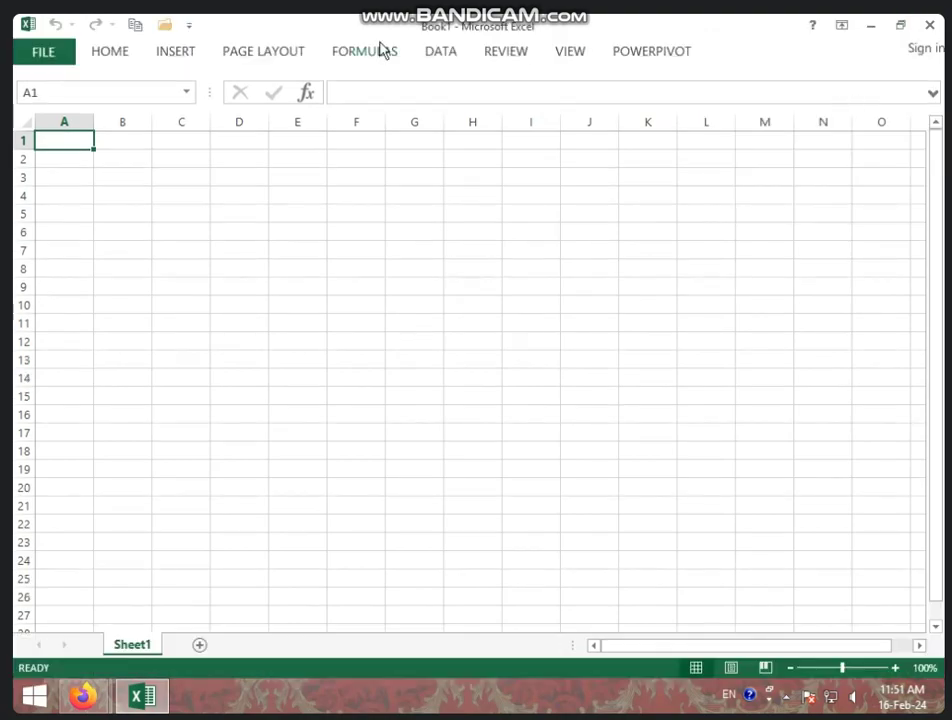